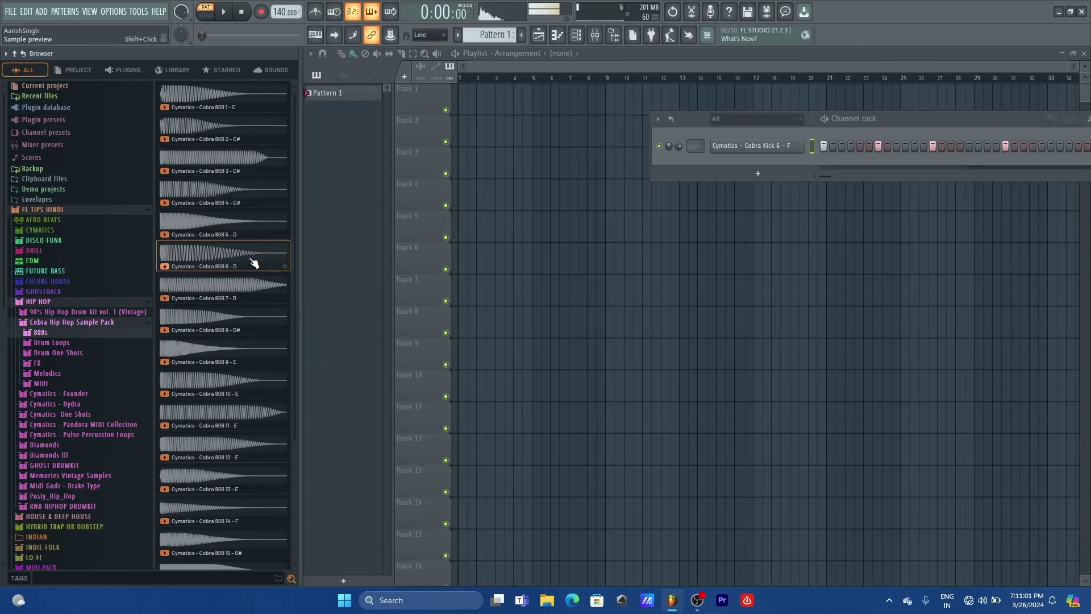
Step: Add the Cymatics - Cobra 808 6 - D sample as a new channel below the kick and look over its channel settings
{"action": "left_click_drag", "start_coordinate": [254, 263], "coordinate": [498, 168]}
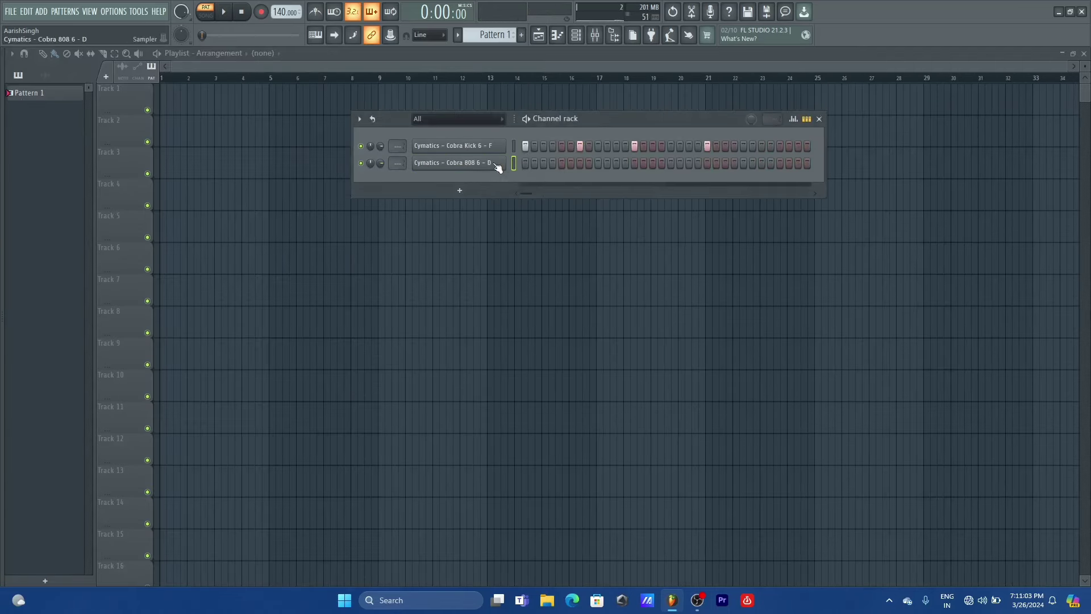
{"action": "left_click", "coordinate": [498, 168]}
{"action": "left_click", "coordinate": [104, 156]}
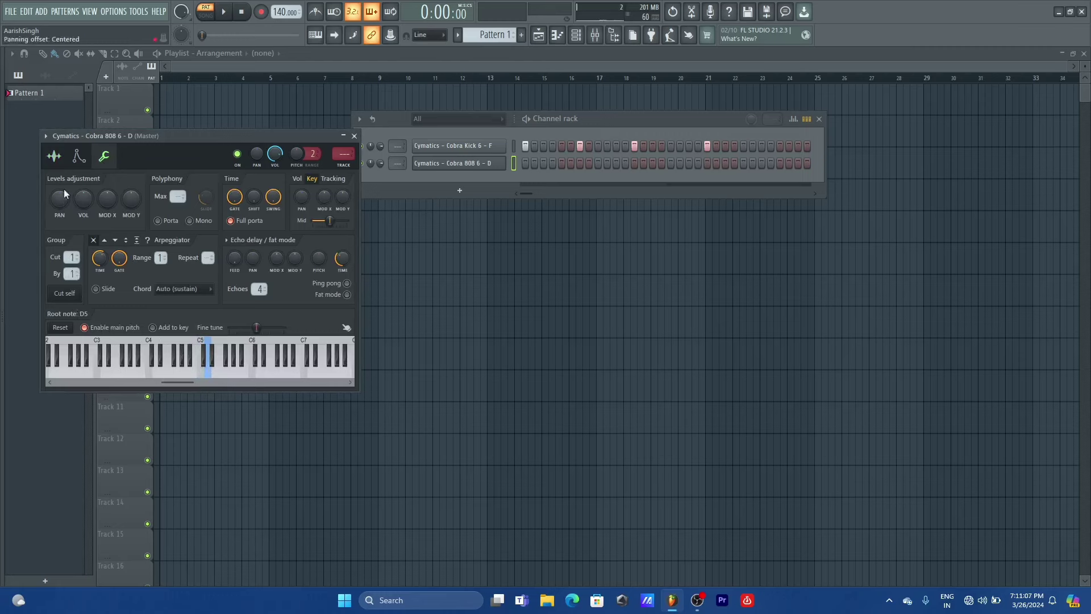
{"action": "left_click", "coordinate": [68, 166]}
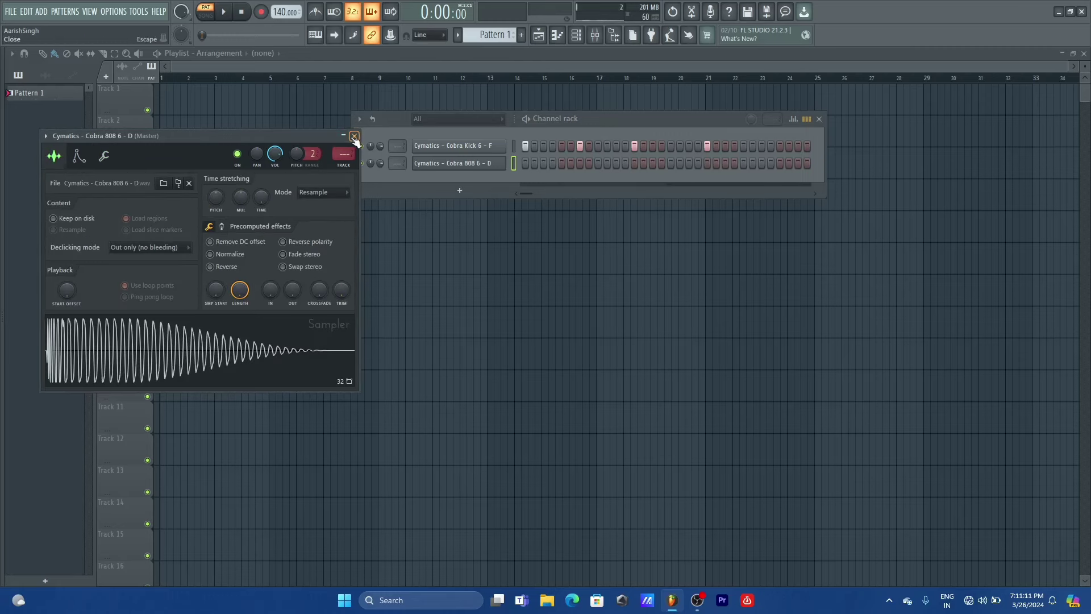
{"action": "left_click", "coordinate": [354, 136]}
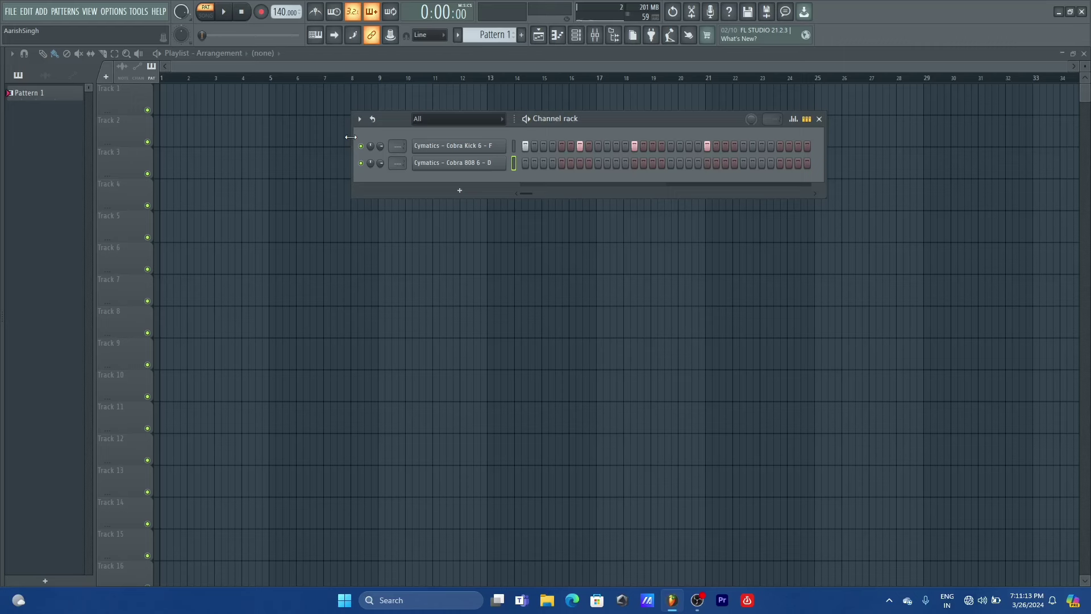
Step: Program the 808 on steps 1, 7, 13 and 21 to match the kick, and play the pattern
{"action": "left_click", "coordinate": [525, 164]}
{"action": "left_click", "coordinate": [579, 163]}
{"action": "left_click", "coordinate": [634, 163]}
{"action": "left_click", "coordinate": [707, 163]}
{"action": "key", "text": "space"}
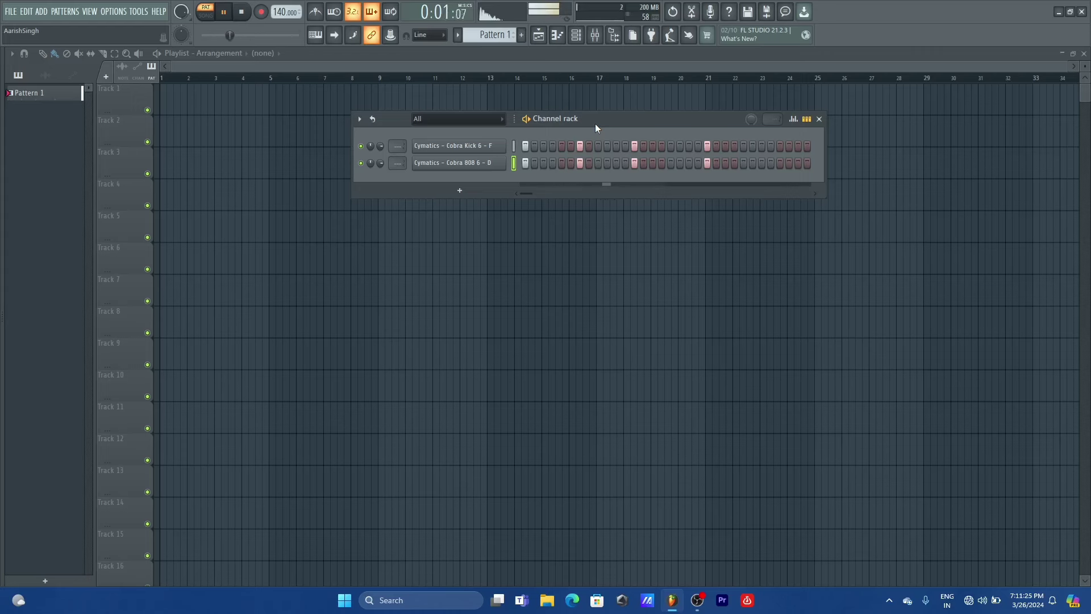
{"action": "key", "text": "space"}
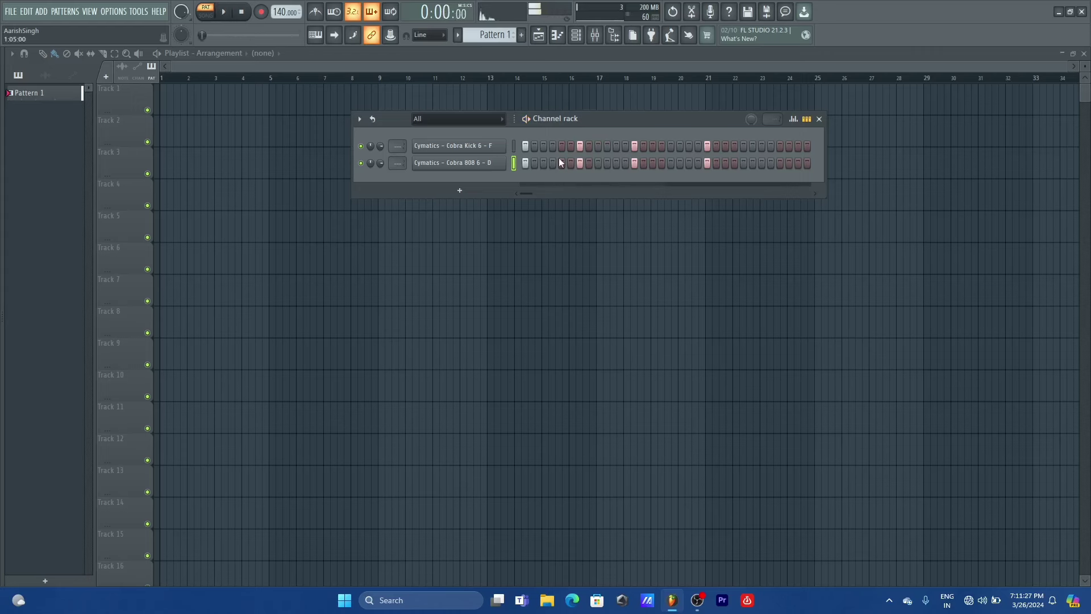
Step: Route the kick and 808 channels to mixer tracks 1 and 2
{"action": "left_click", "coordinate": [513, 145]}
{"action": "key", "text": "ctrl+l"}
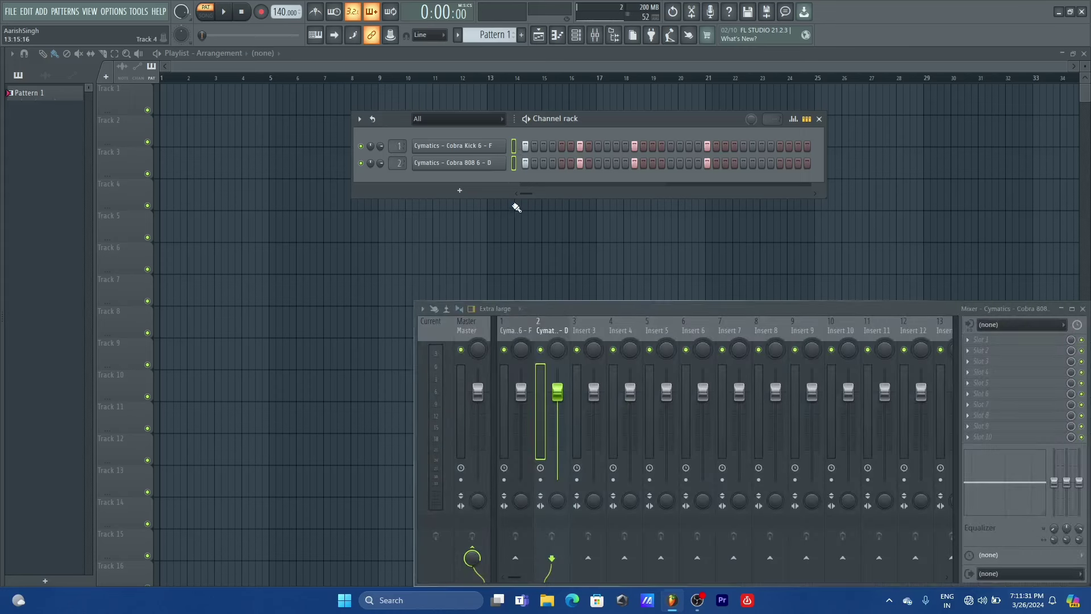
{"action": "left_click", "coordinate": [510, 324]}
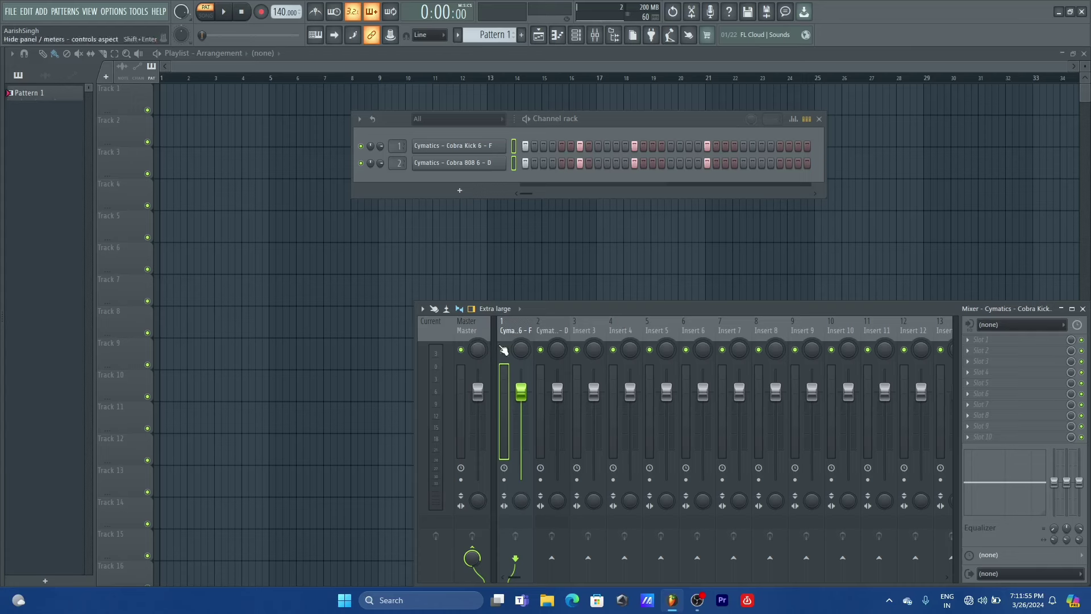
Step: Load VU Meter Mono in the master track's first effect slot and move its window clear of the channel rack
{"action": "left_click", "coordinate": [466, 328]}
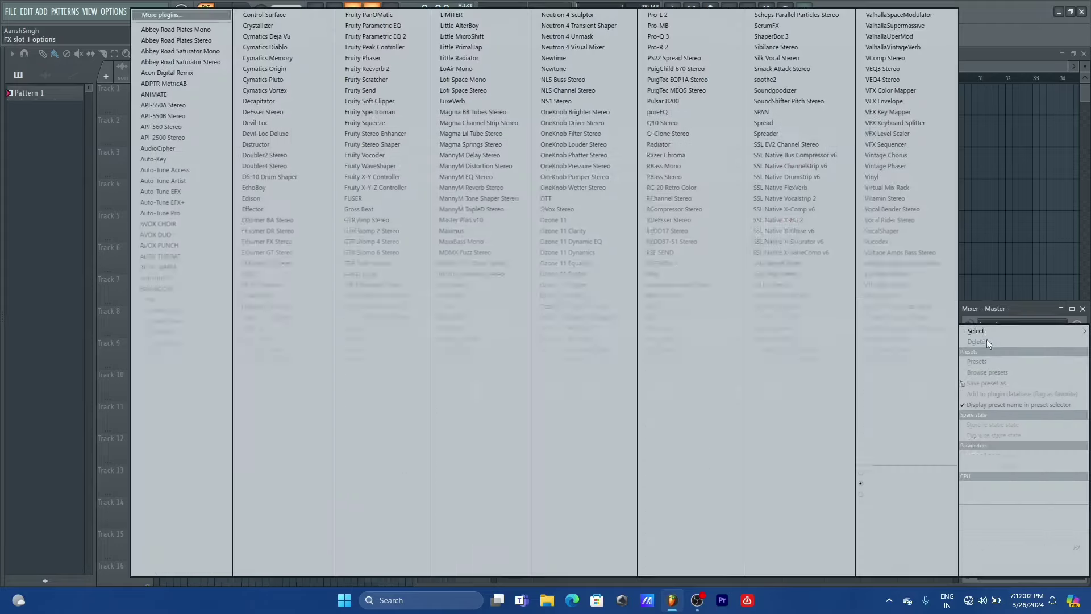
{"action": "left_click", "coordinate": [988, 343]}
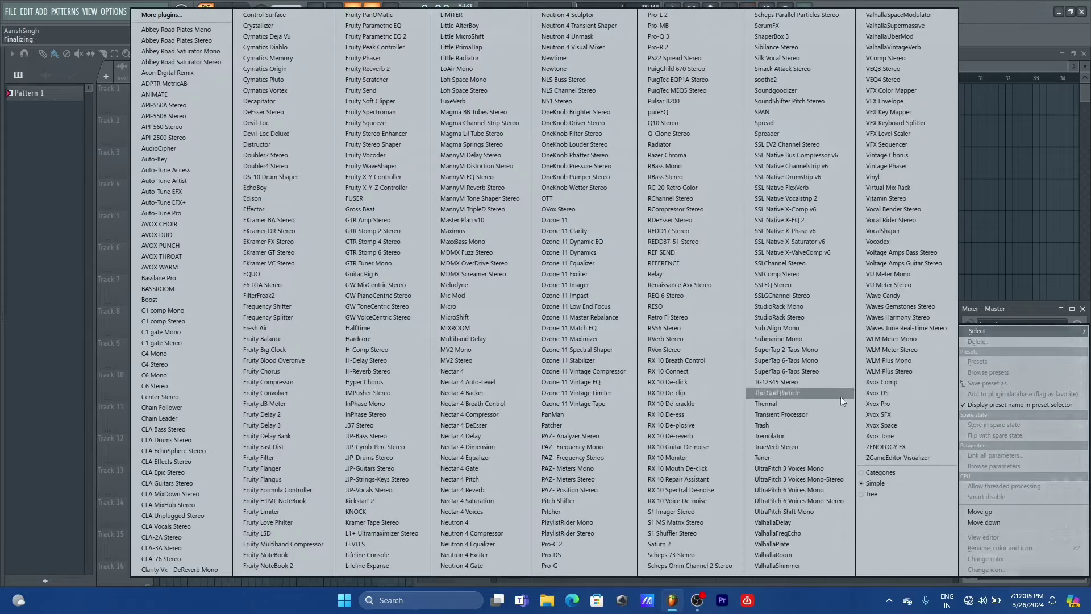
{"action": "left_click", "coordinate": [905, 275]}
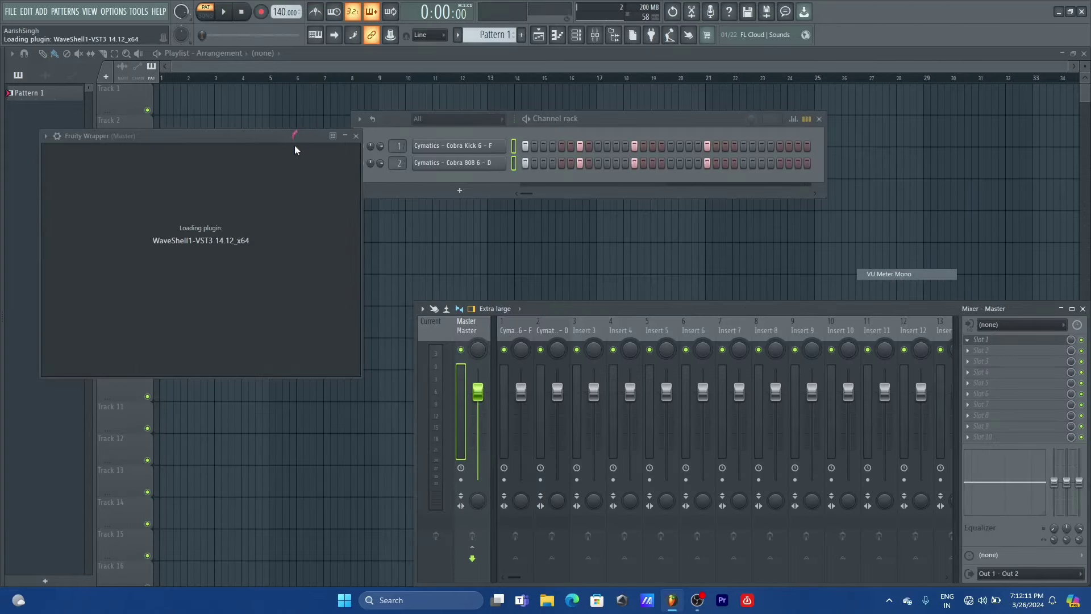
{"action": "left_click_drag", "start_coordinate": [175, 134], "coordinate": [932, 200]}
Step: Check the kick's sampler settings, mute the 808 channel and play the kick alone through the VU meter
{"action": "left_click", "coordinate": [460, 152]}
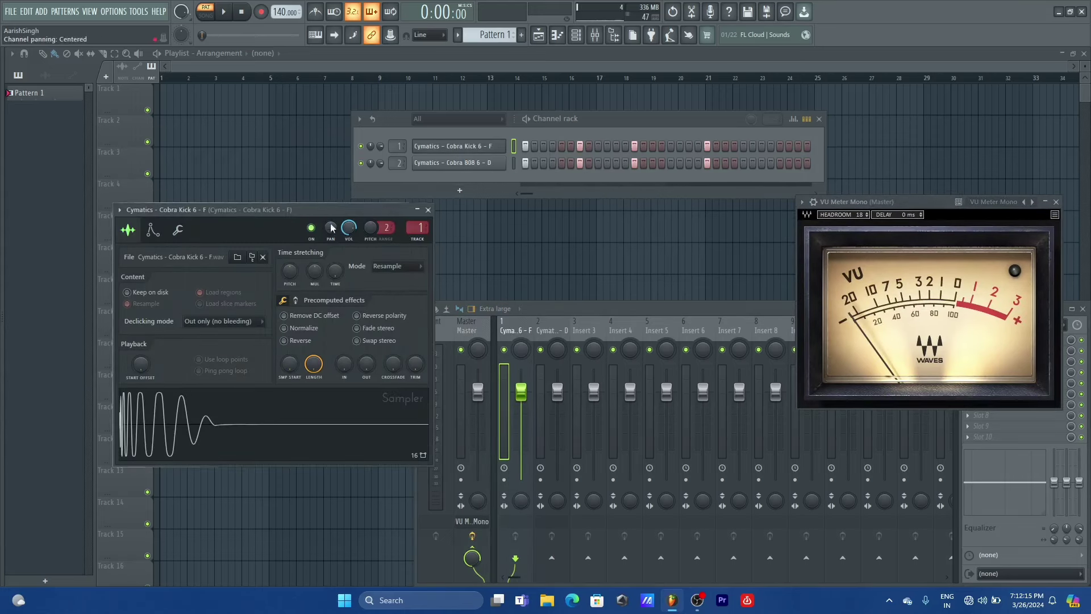
{"action": "left_click_drag", "start_coordinate": [325, 210], "coordinate": [363, 228]}
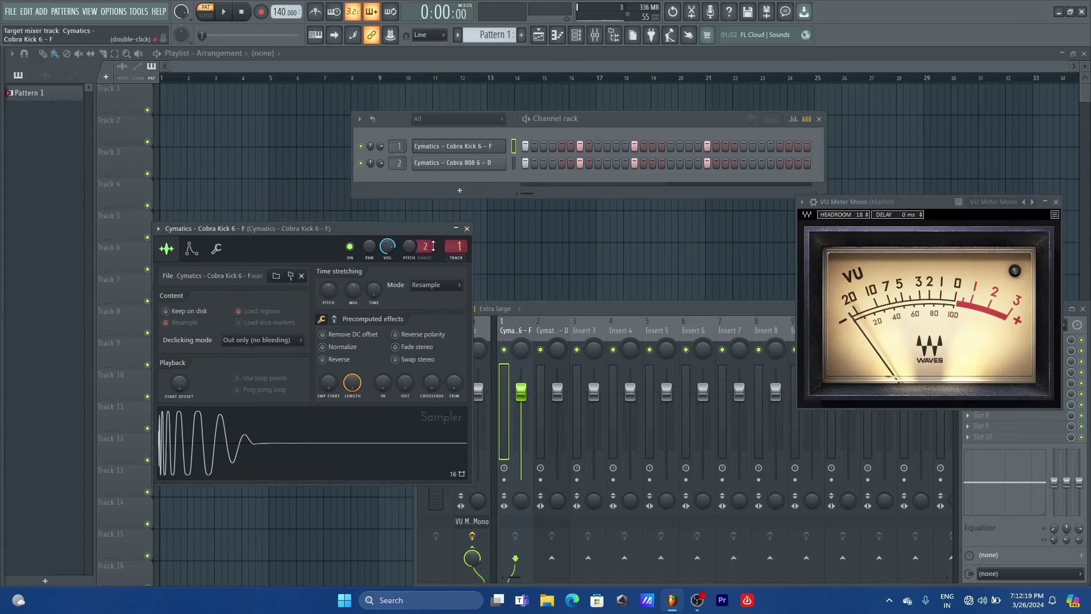
{"action": "left_click_drag", "start_coordinate": [419, 229], "coordinate": [397, 207]}
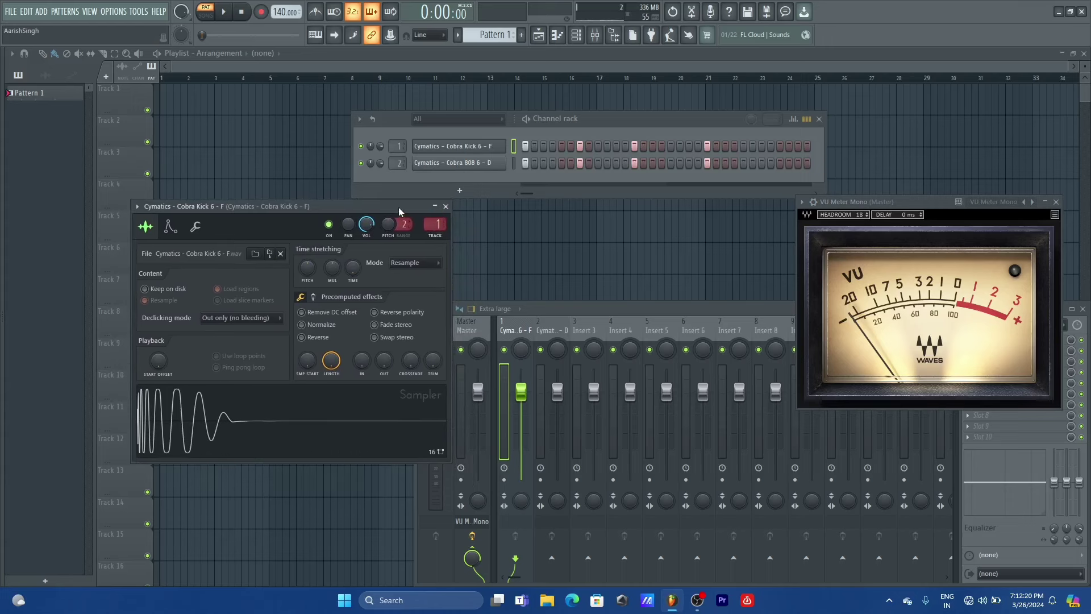
{"action": "left_click", "coordinate": [447, 206]}
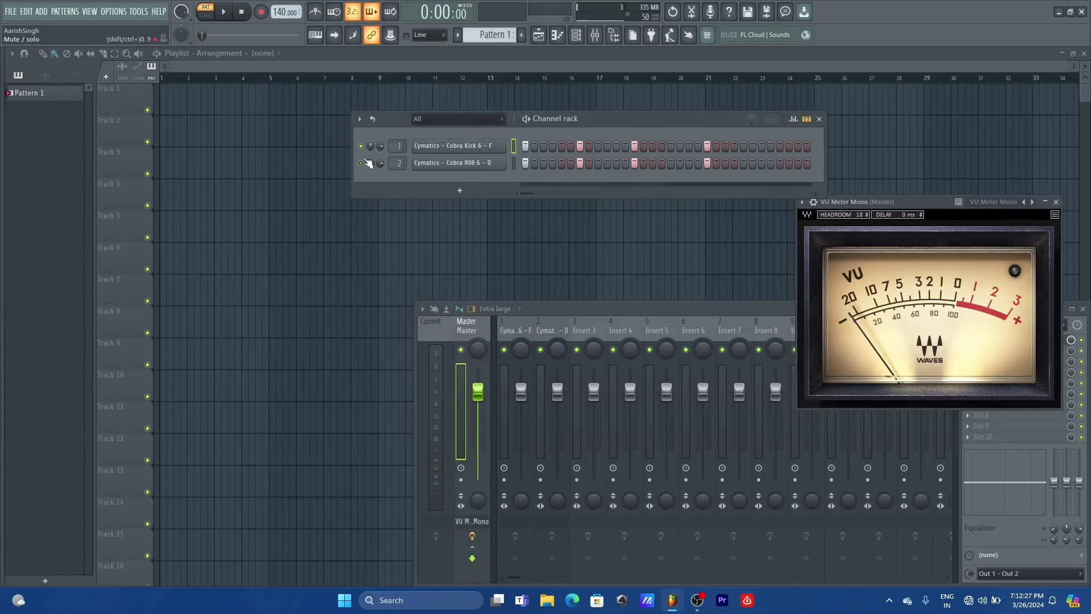
{"action": "key", "text": "space"}
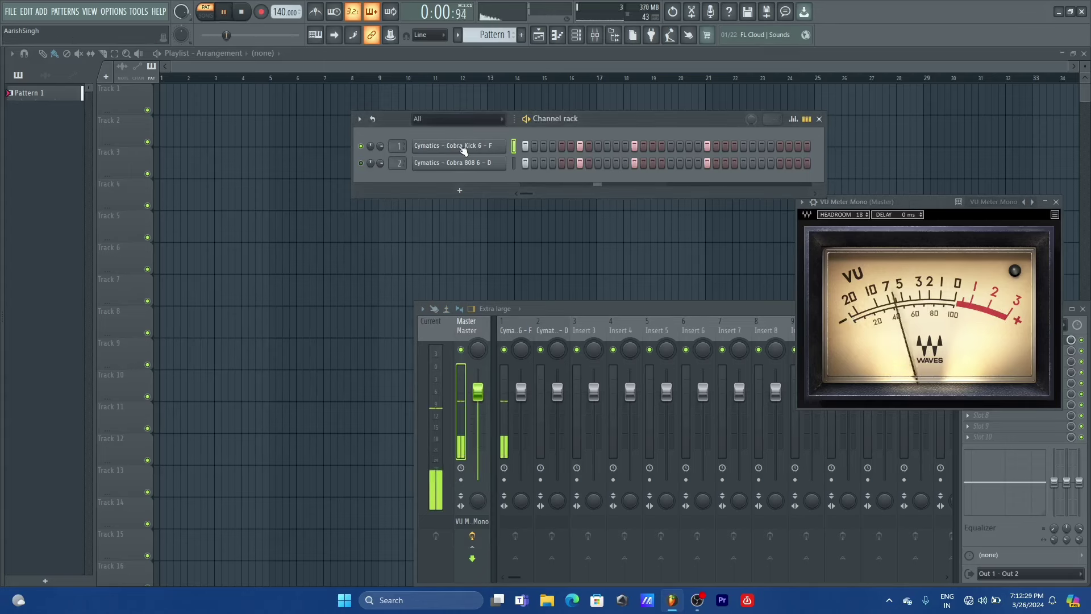
{"action": "key", "text": "space"}
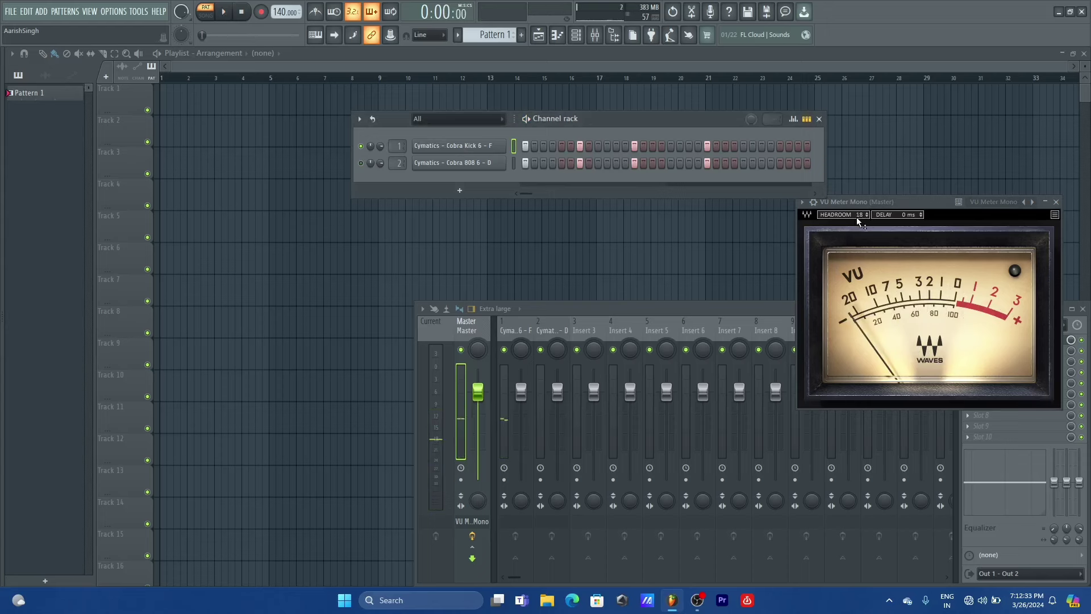
Step: Try a headroom of 19 on the VU meter and return it to 18
{"action": "left_click_drag", "start_coordinate": [859, 216], "coordinate": [860, 229]}
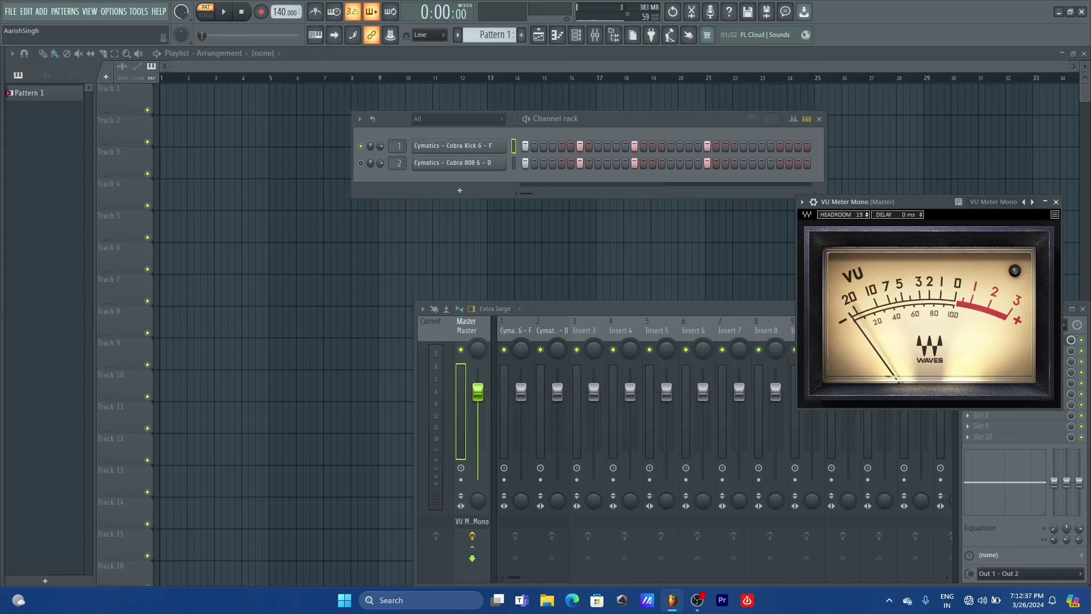
{"action": "left_click_drag", "start_coordinate": [857, 217], "coordinate": [857, 220]}
{"action": "left_click_drag", "start_coordinate": [861, 219], "coordinate": [861, 210]}
Step: Lower the kick channel's volume to 0% while playing the pattern
{"action": "key", "text": "space"}
{"action": "left_click_drag", "start_coordinate": [381, 148], "coordinate": [462, 159]}
{"action": "key", "text": "space"}
Step: Inspect the kick's and the 808's sampler settings and audition the 808 sample
{"action": "left_click", "coordinate": [482, 148]}
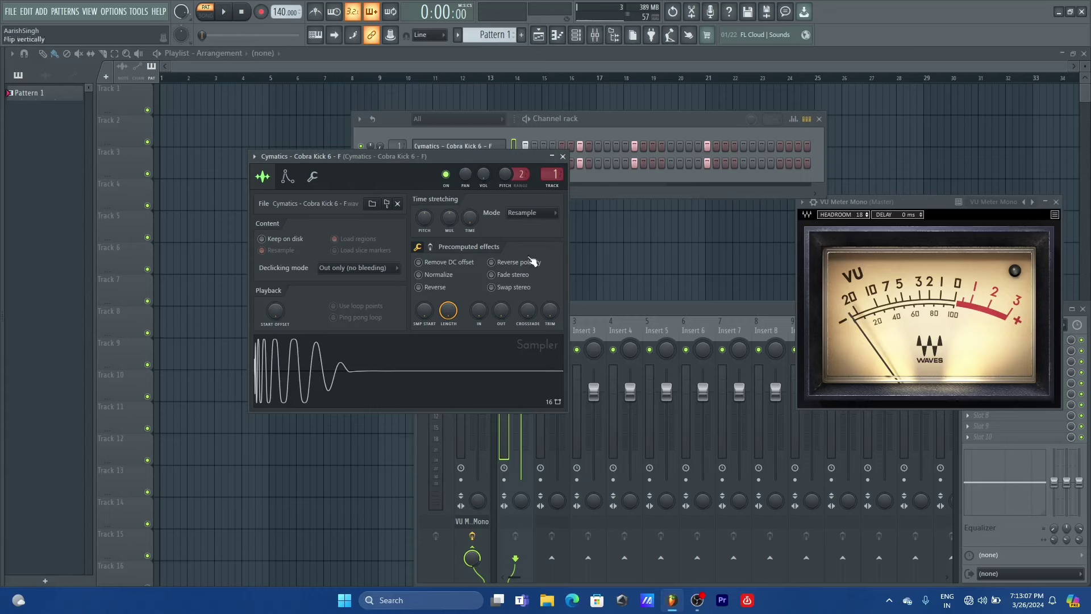
{"action": "left_click", "coordinate": [563, 157]}
{"action": "left_click", "coordinate": [481, 163]}
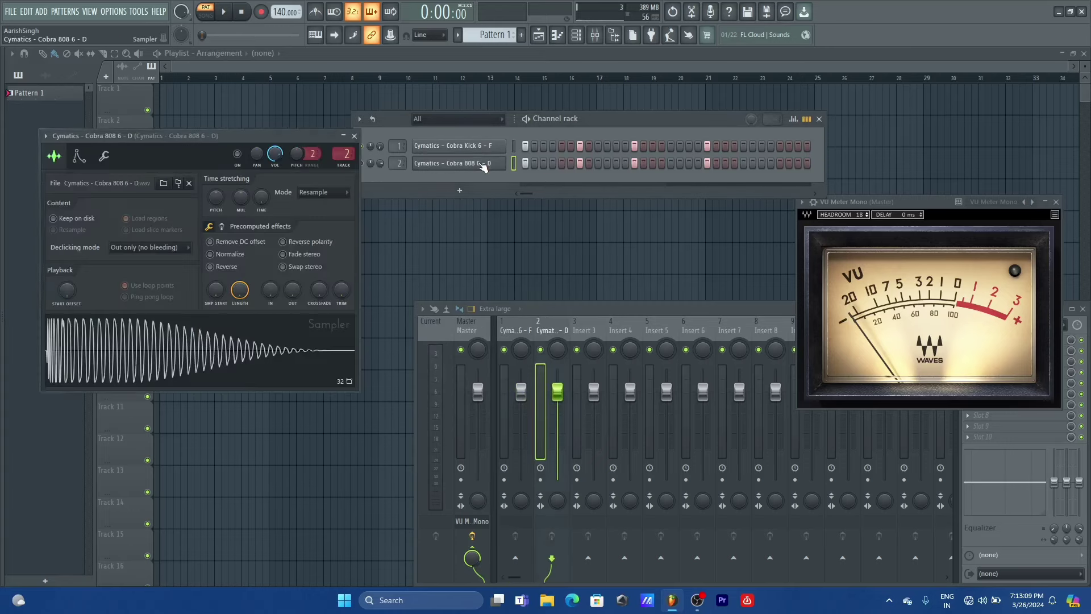
{"action": "left_click", "coordinate": [121, 344]}
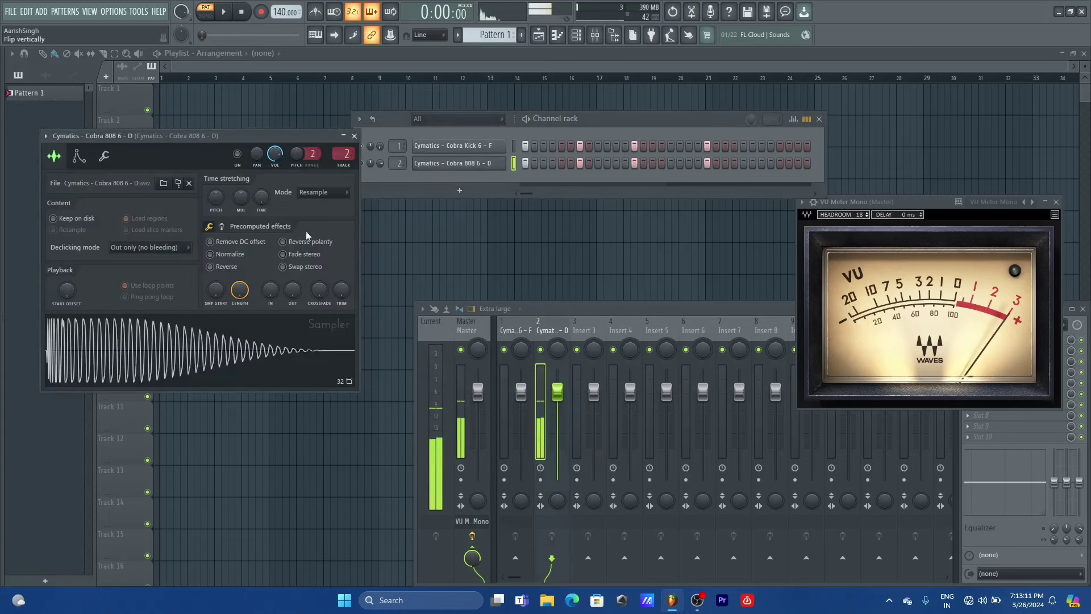
{"action": "left_click", "coordinate": [354, 137]}
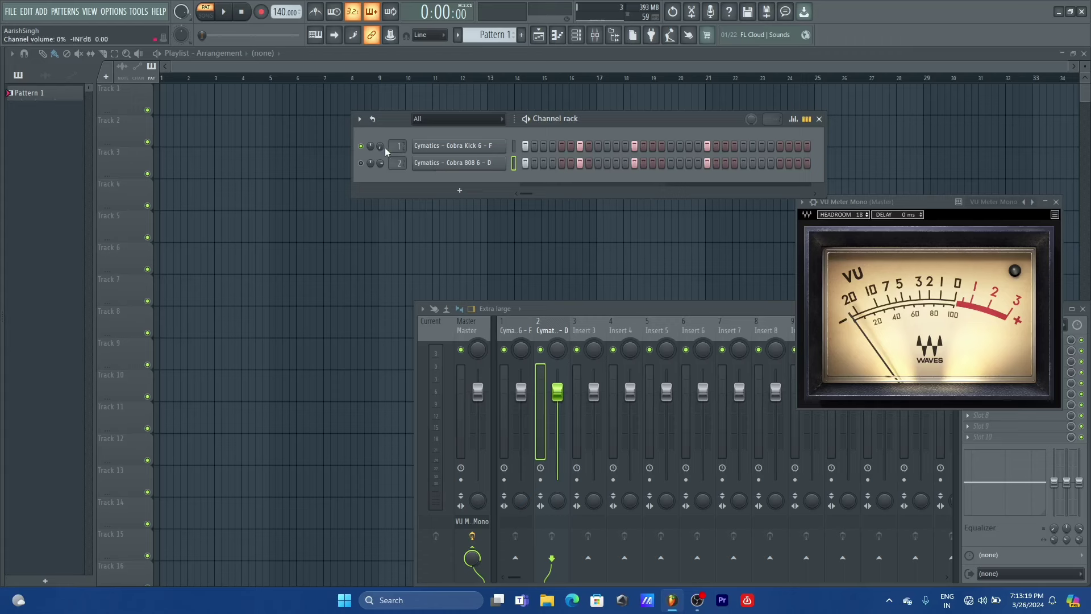
Step: Raise the kick channel's volume to about 46% while playing it against the VU meter
{"action": "left_click_drag", "start_coordinate": [382, 148], "coordinate": [382, 142]}
{"action": "key", "text": "space"}
{"action": "left_click_drag", "start_coordinate": [381, 147], "coordinate": [381, 101]}
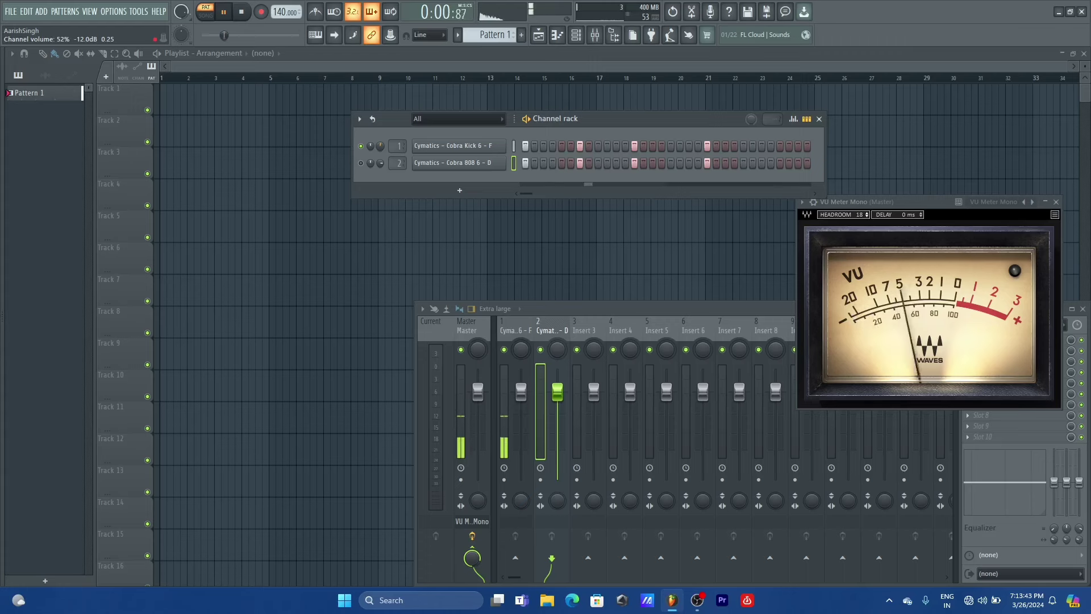
{"action": "key", "text": "space"}
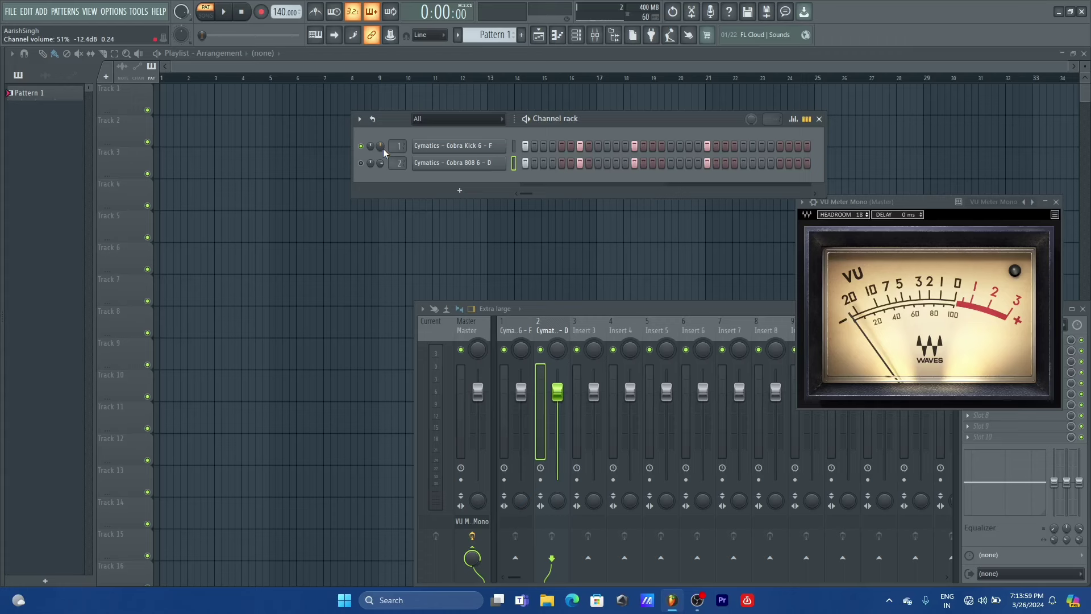
{"action": "left_click_drag", "start_coordinate": [381, 146], "coordinate": [380, 151]}
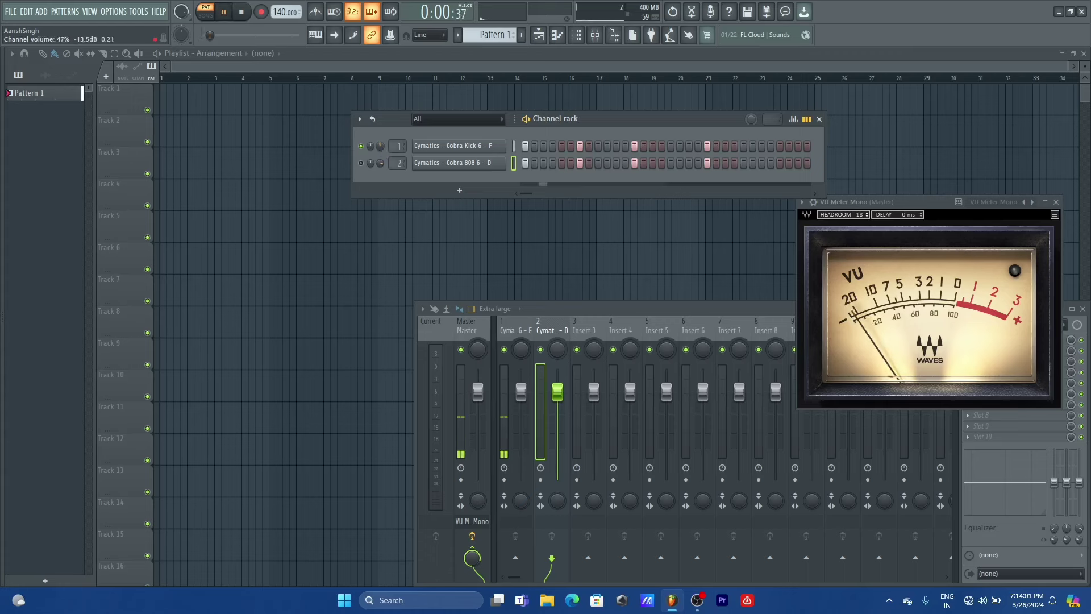
Step: Add a slight Boost with Clip enabled in the kick sample's precomputed effects
{"action": "left_click", "coordinate": [455, 145]}
{"action": "left_click", "coordinate": [430, 247]}
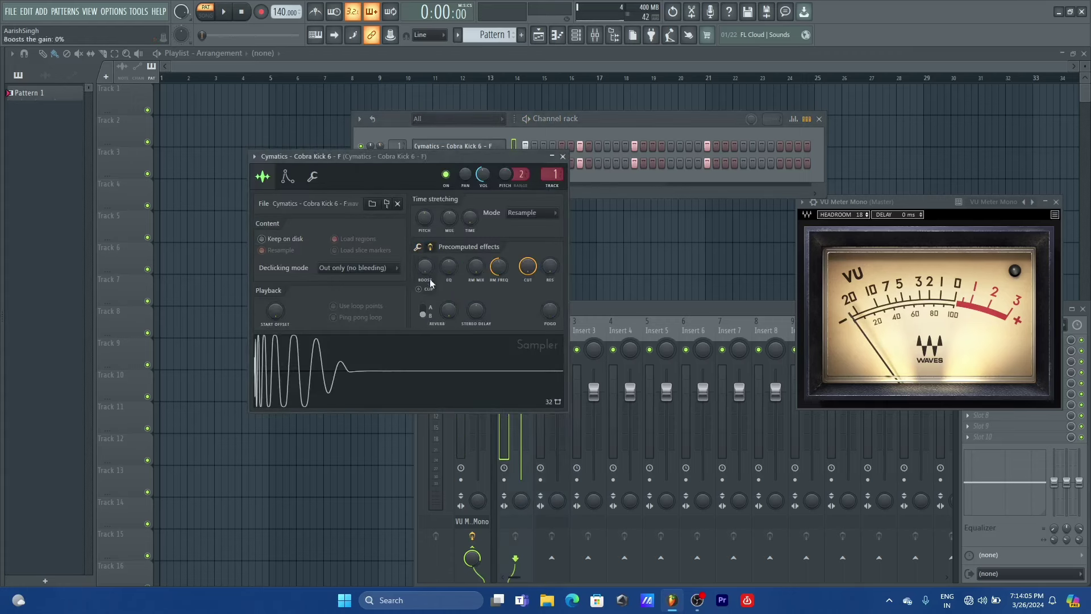
{"action": "left_click_drag", "start_coordinate": [426, 267], "coordinate": [425, 260]}
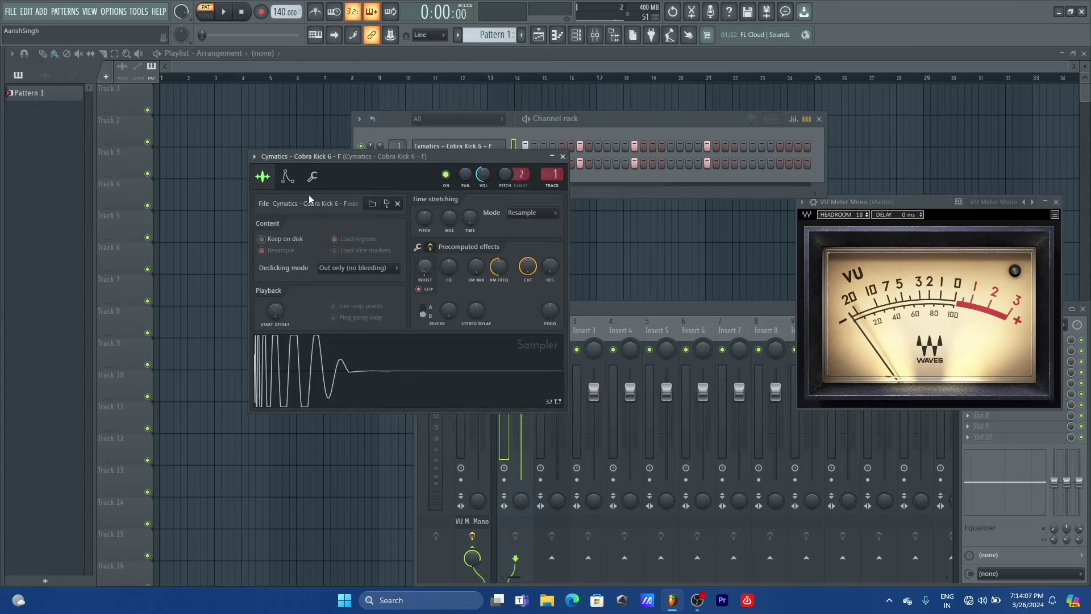
{"action": "left_click", "coordinate": [312, 176]}
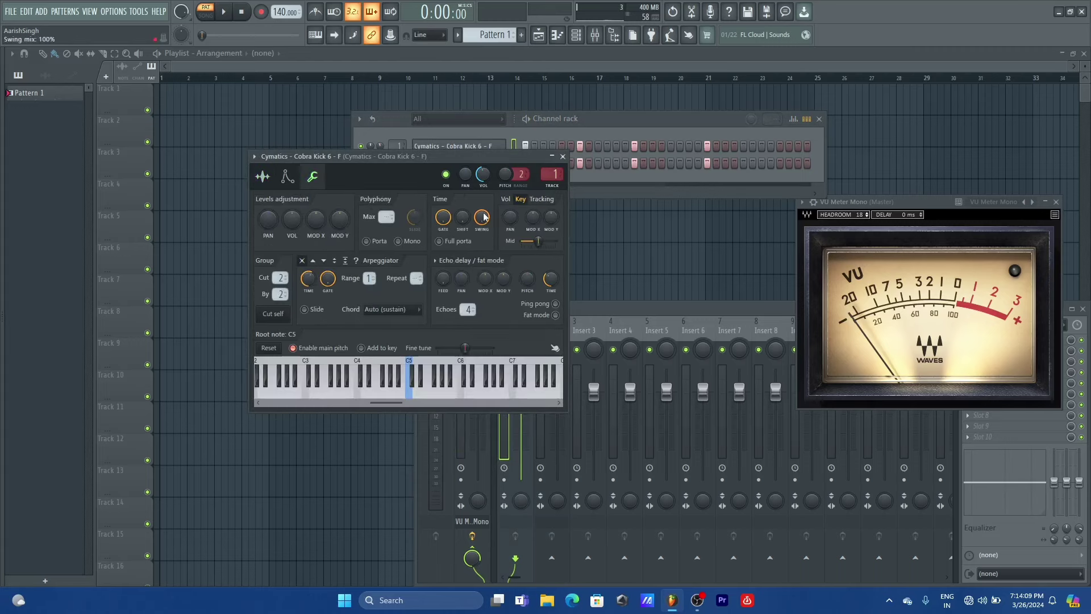
{"action": "left_click", "coordinate": [562, 155]}
Step: Reopen the kick's channel settings and play the boosted kick alone to check its level on the VU meter
{"action": "left_click", "coordinate": [520, 331]}
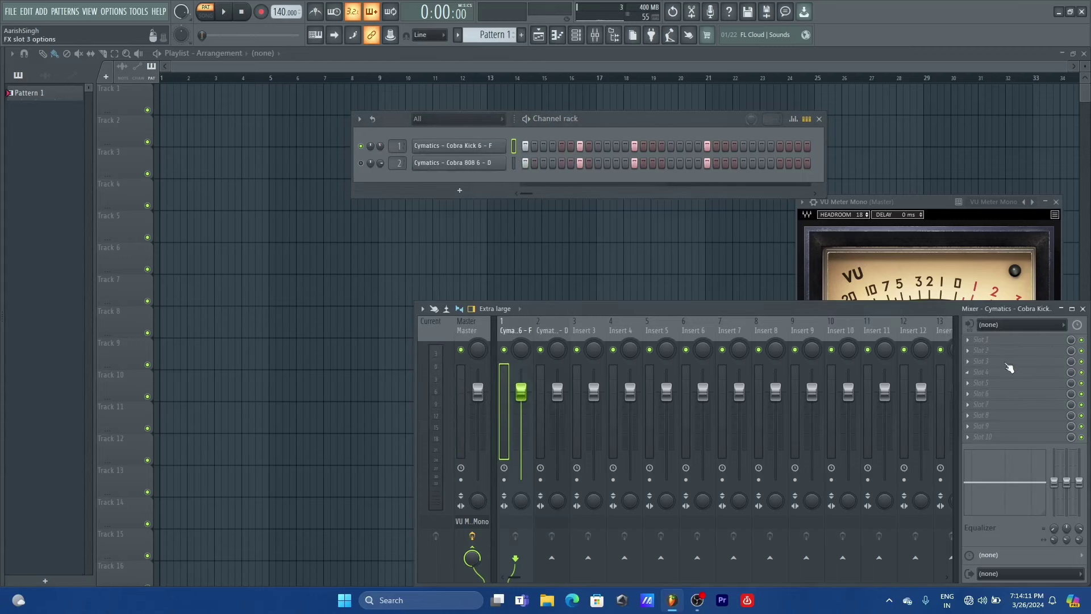
{"action": "left_click", "coordinate": [475, 150]}
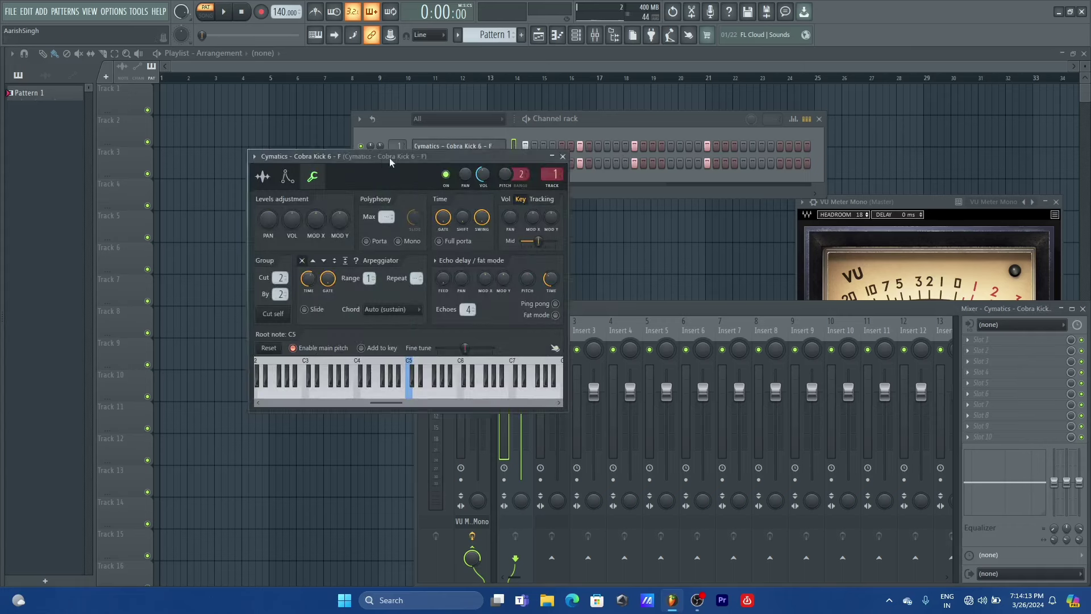
{"action": "left_click", "coordinate": [371, 146]}
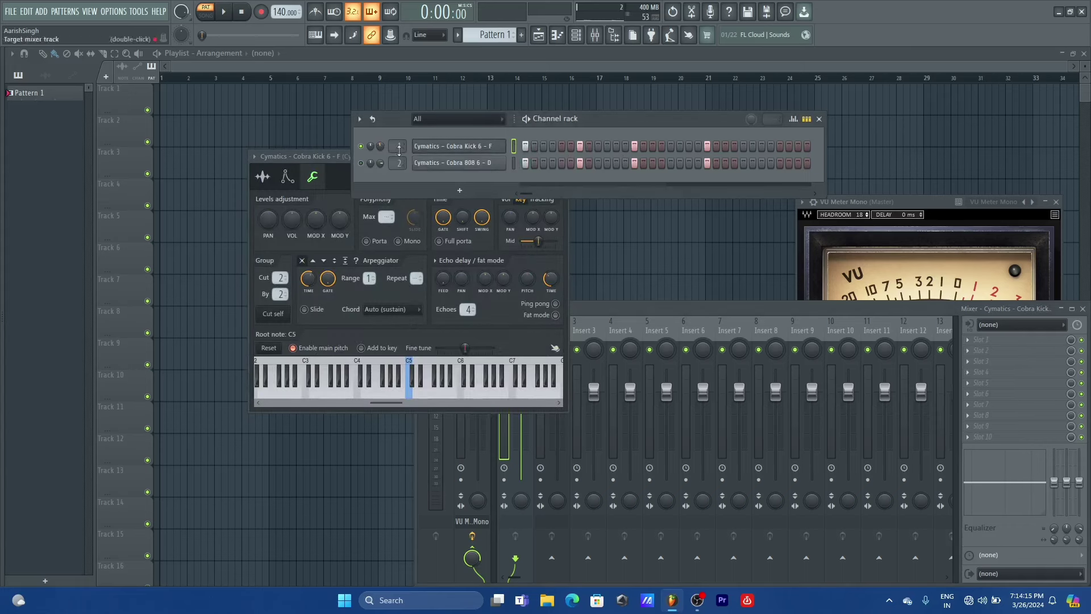
{"action": "left_click", "coordinate": [912, 204]}
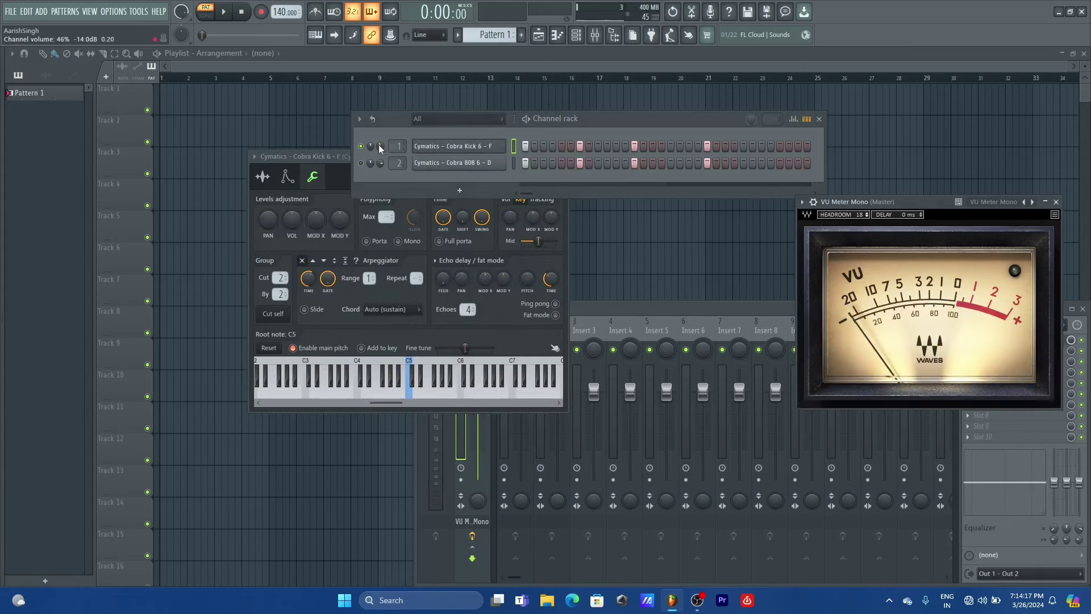
{"action": "key", "text": "space"}
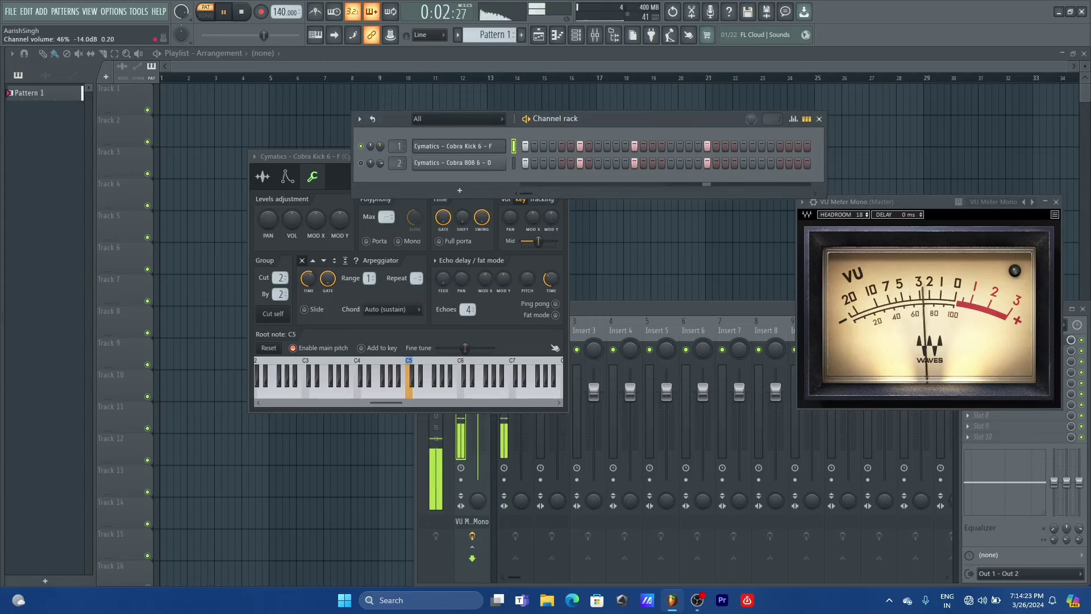
{"action": "key", "text": "space"}
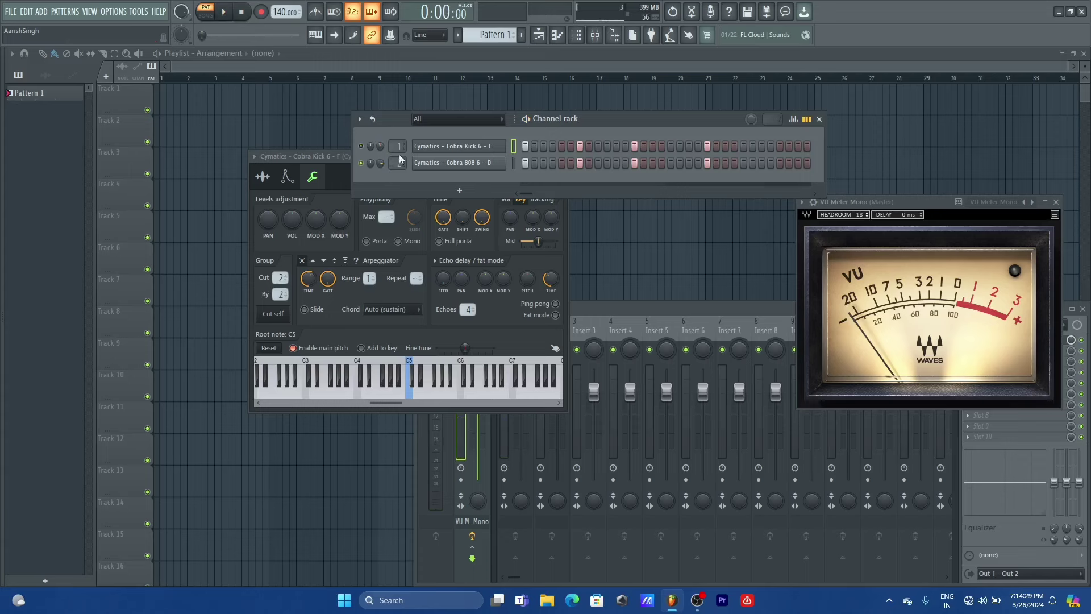
Step: Lower the 808 channel's volume to about 39% while playing it alone against the VU meter
{"action": "left_click", "coordinate": [422, 163]}
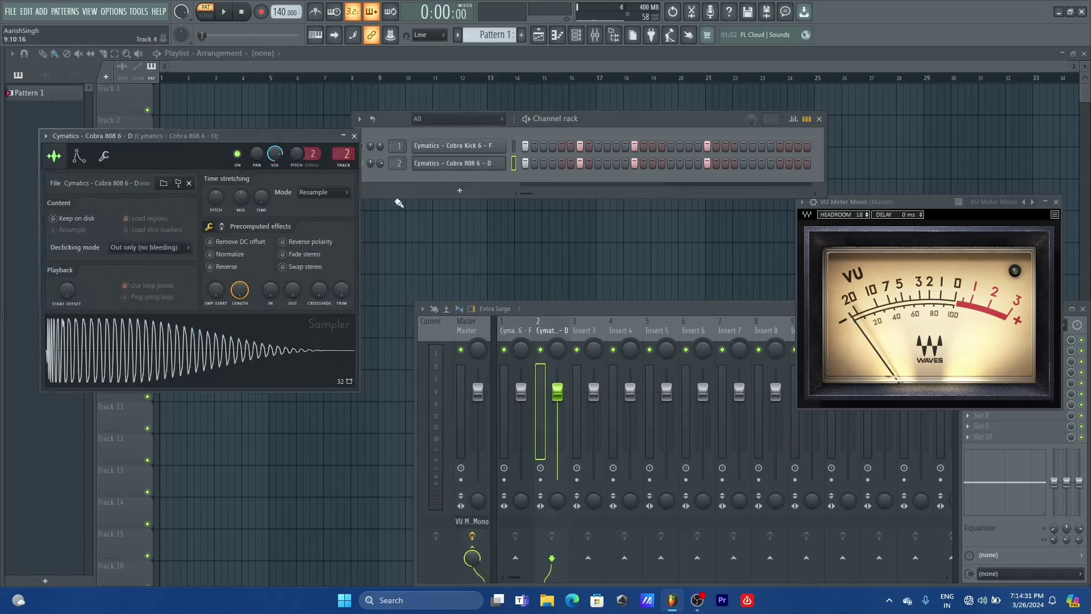
{"action": "left_click_drag", "start_coordinate": [273, 137], "coordinate": [498, 253]}
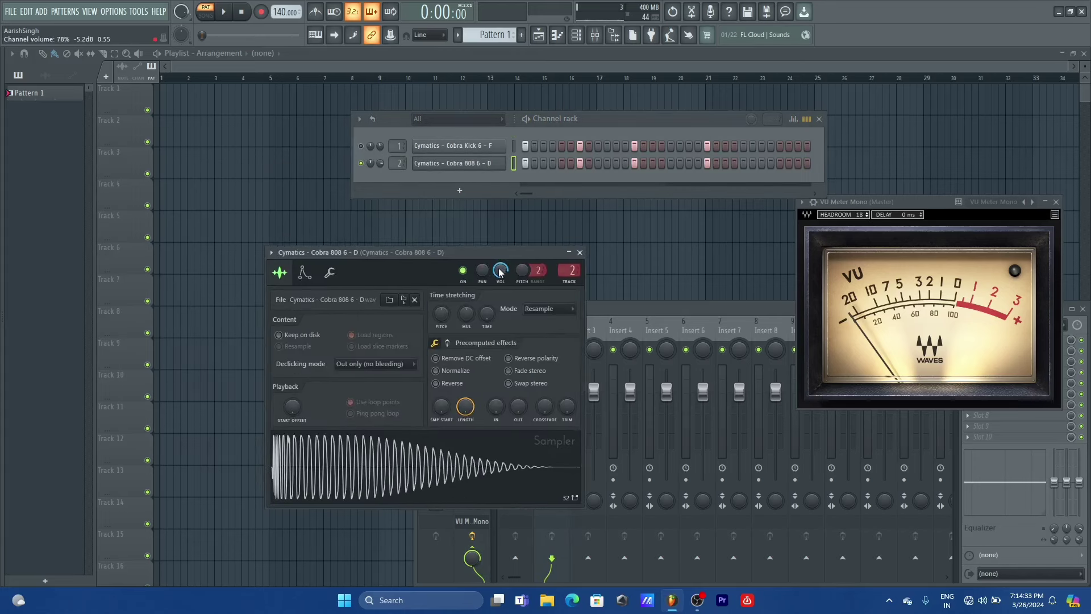
{"action": "key", "text": "space"}
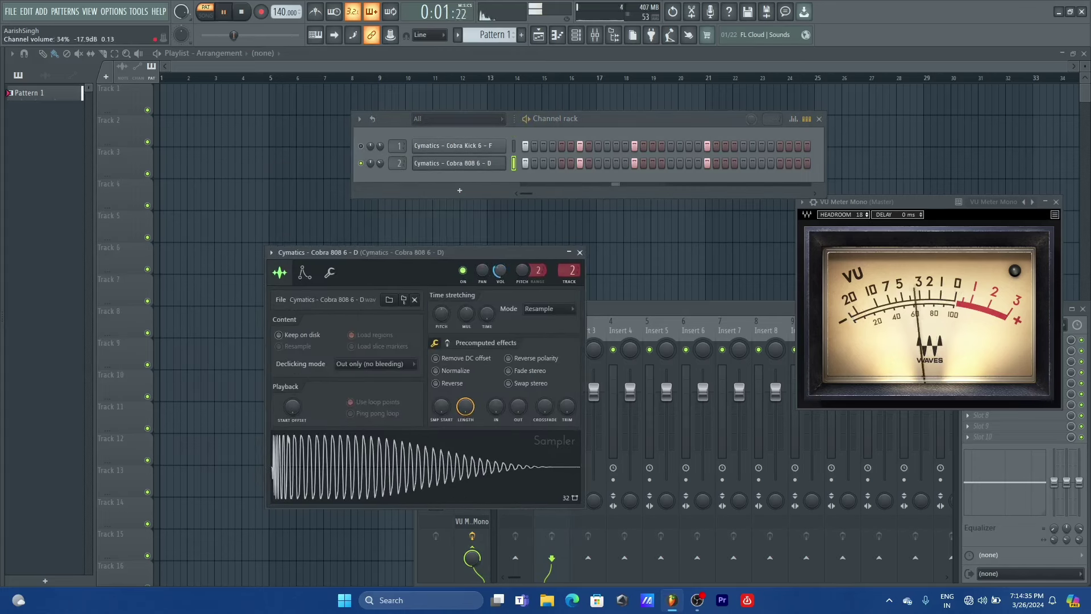
{"action": "mouse_move", "coordinate": [500, 273]}
{"action": "left_mouse_down"}
{"action": "mouse_move", "coordinate": [500, 318]}
{"action": "mouse_move", "coordinate": [500, 266]}
{"action": "left_mouse_up"}
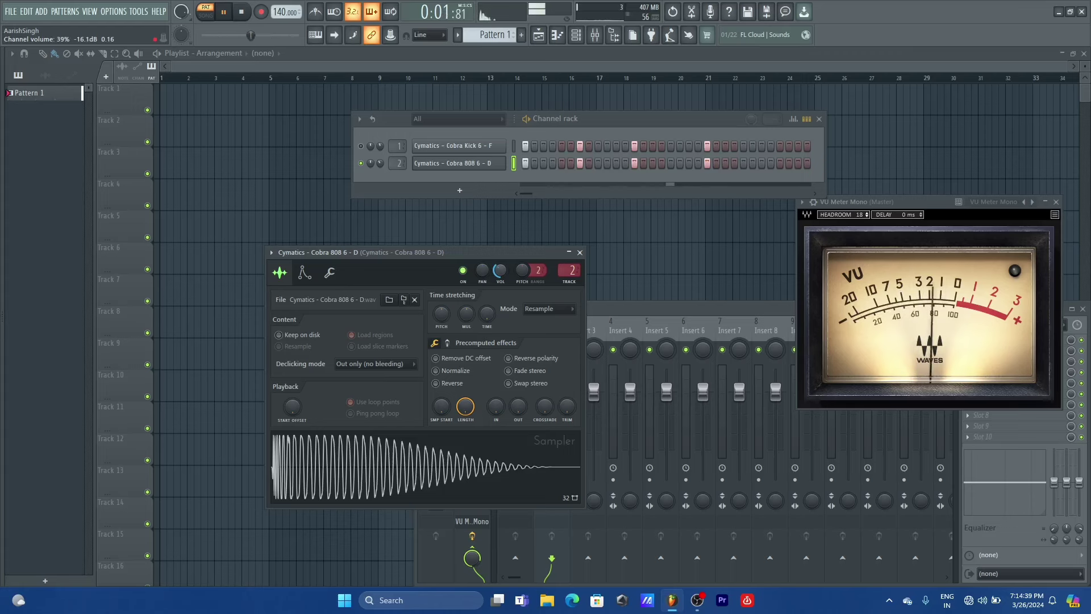
{"action": "key", "text": "space"}
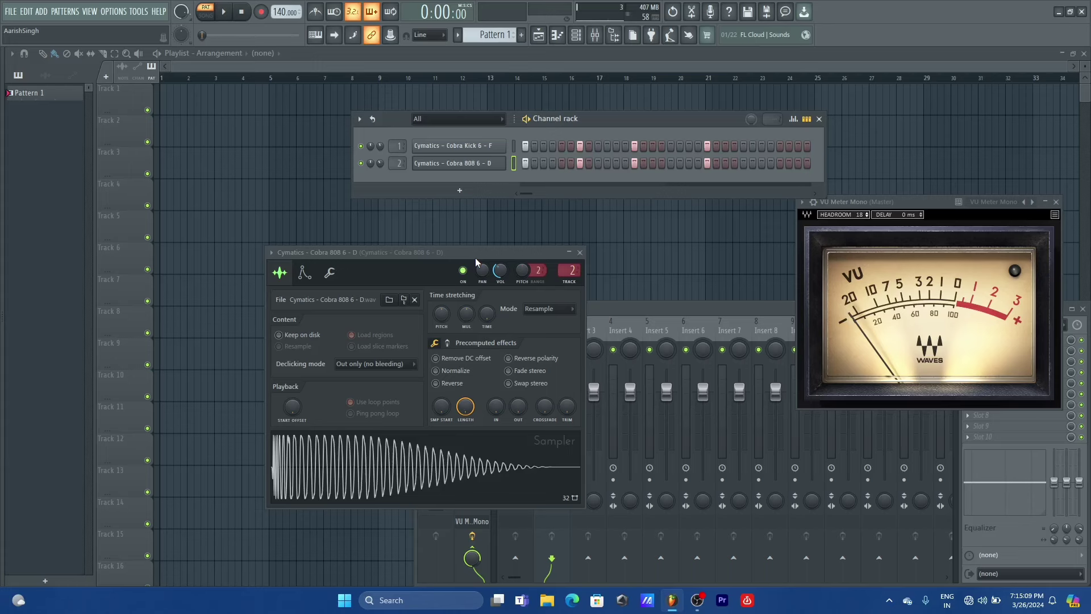
Step: Play the kick and 808 together to check their combined level on the VU meter, and close the 808's channel settings
{"action": "key", "text": "space"}
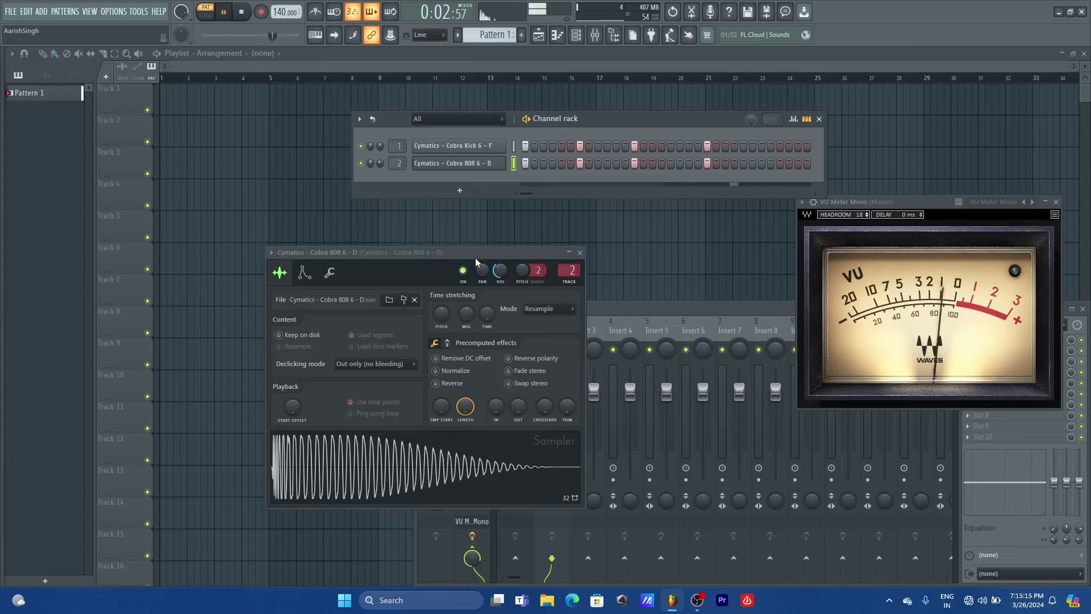
{"action": "key", "text": "space"}
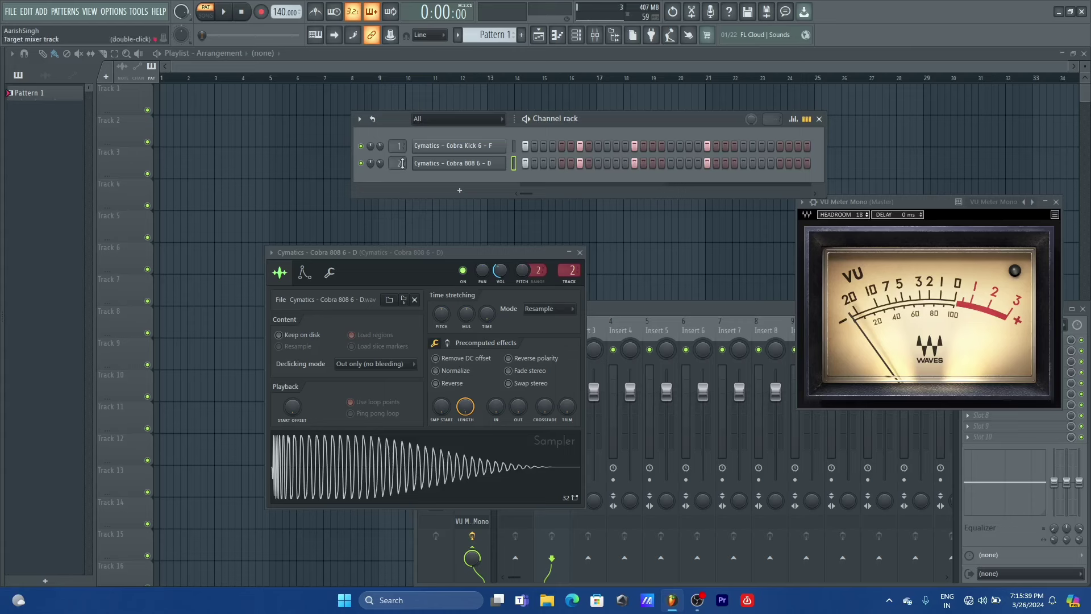
{"action": "left_click", "coordinate": [580, 252]}
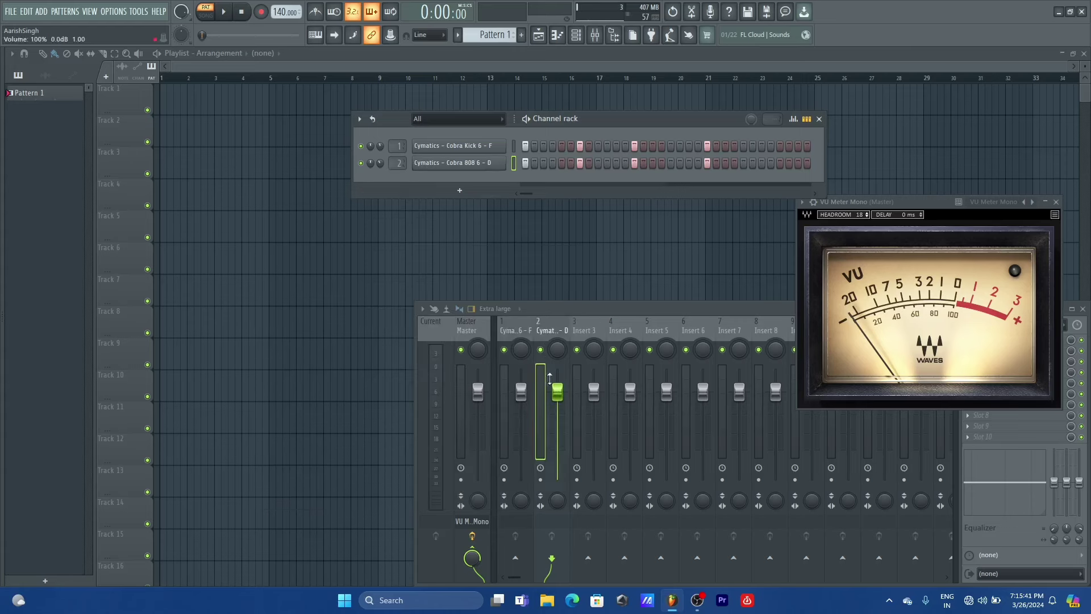
Step: Load Decapitator on the 808's mixer track with Drive at 5.5 and check the pattern's level on the VU meter
{"action": "left_click", "coordinate": [548, 329]}
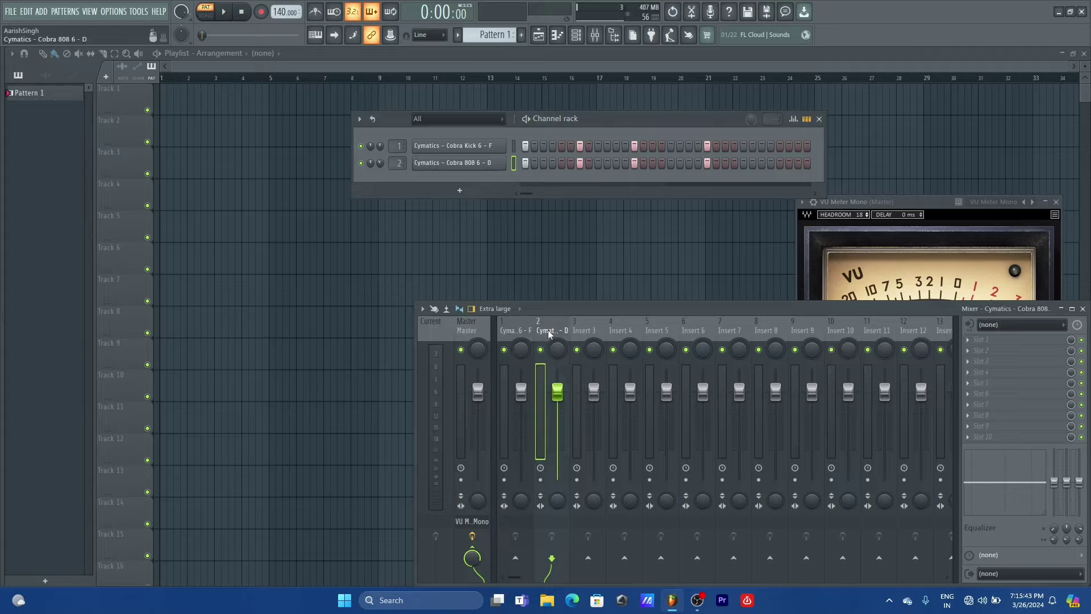
{"action": "left_click", "coordinate": [997, 345]}
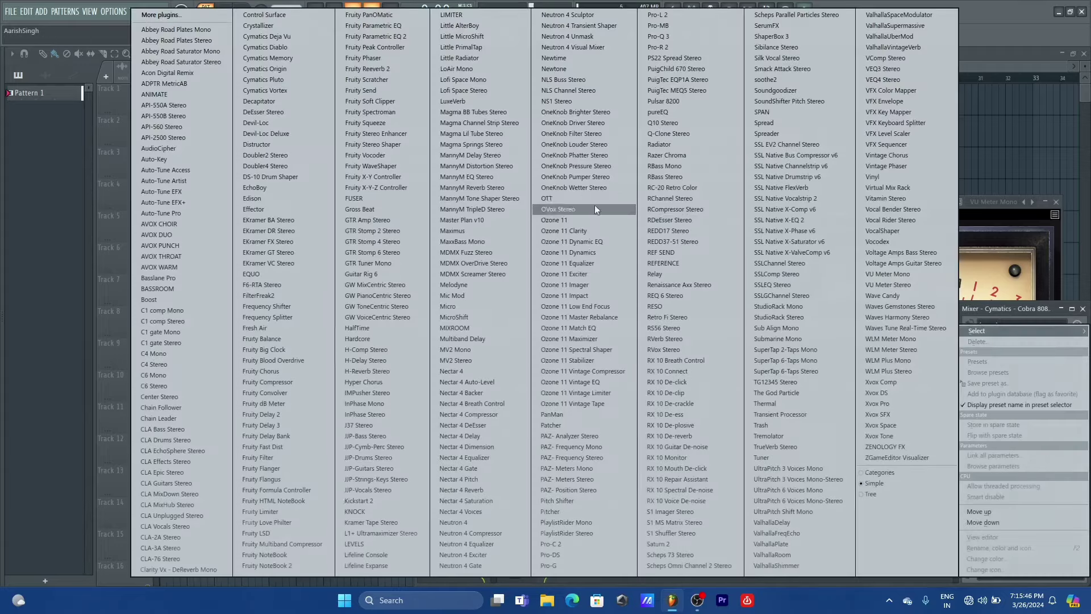
{"action": "left_click", "coordinate": [279, 102]}
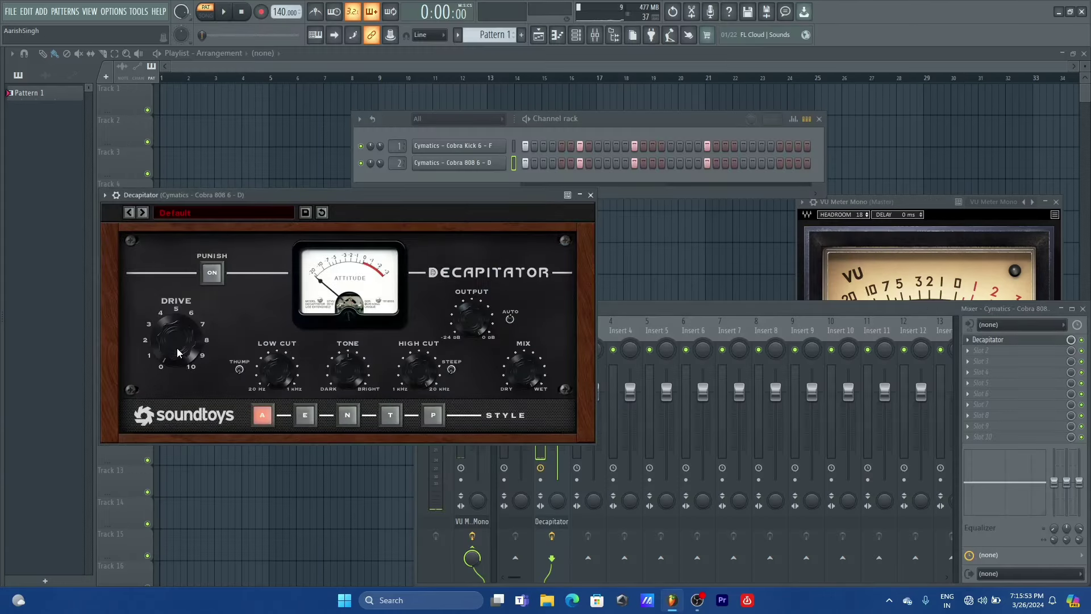
{"action": "key", "text": "space"}
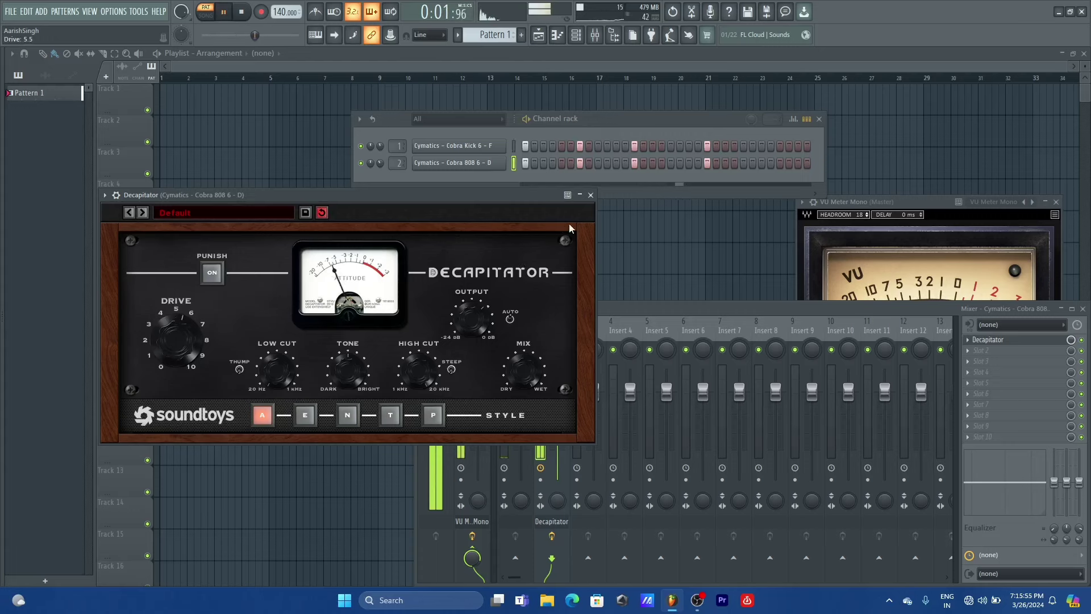
{"action": "left_click", "coordinate": [591, 195]}
{"action": "left_click", "coordinate": [911, 264]}
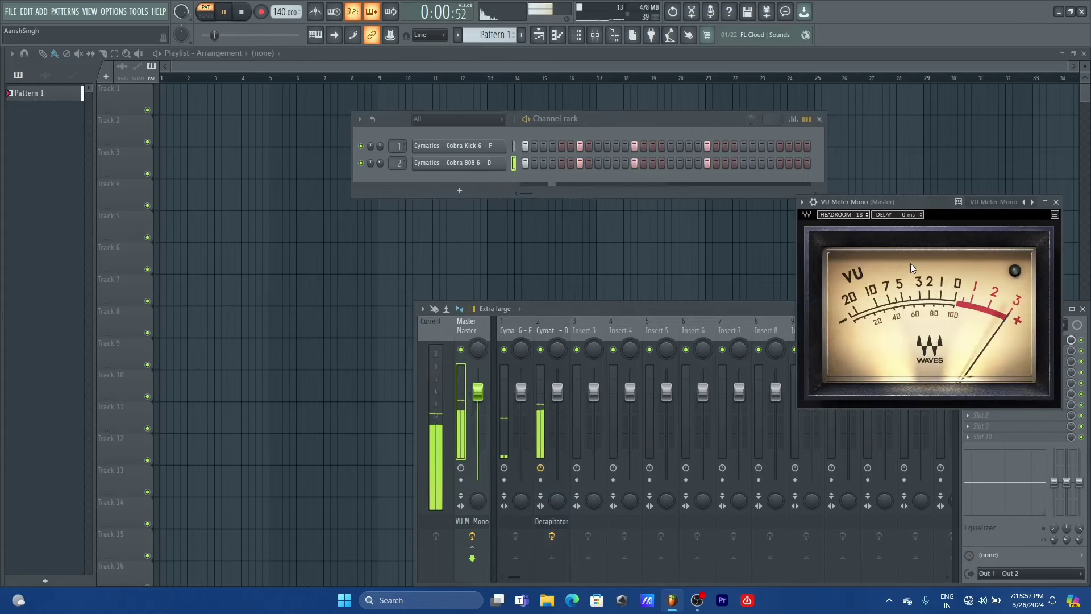
{"action": "key", "text": "space"}
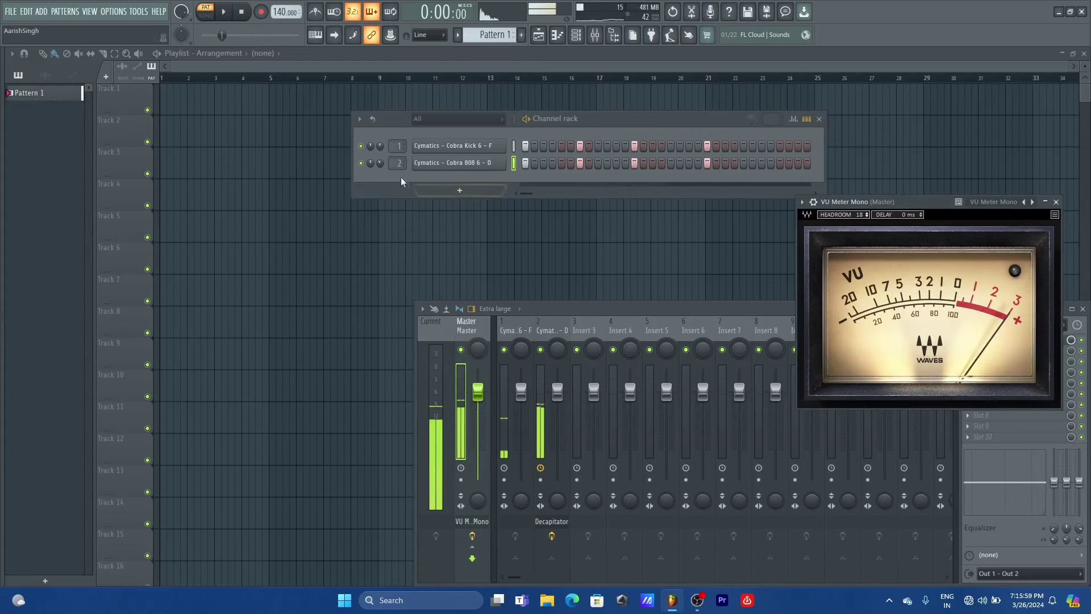
Step: Bring the 808 channel's volume down to 0% and raise it to about 22% while playing the pattern against the VU meter
{"action": "left_click_drag", "start_coordinate": [381, 163], "coordinate": [381, 193]}
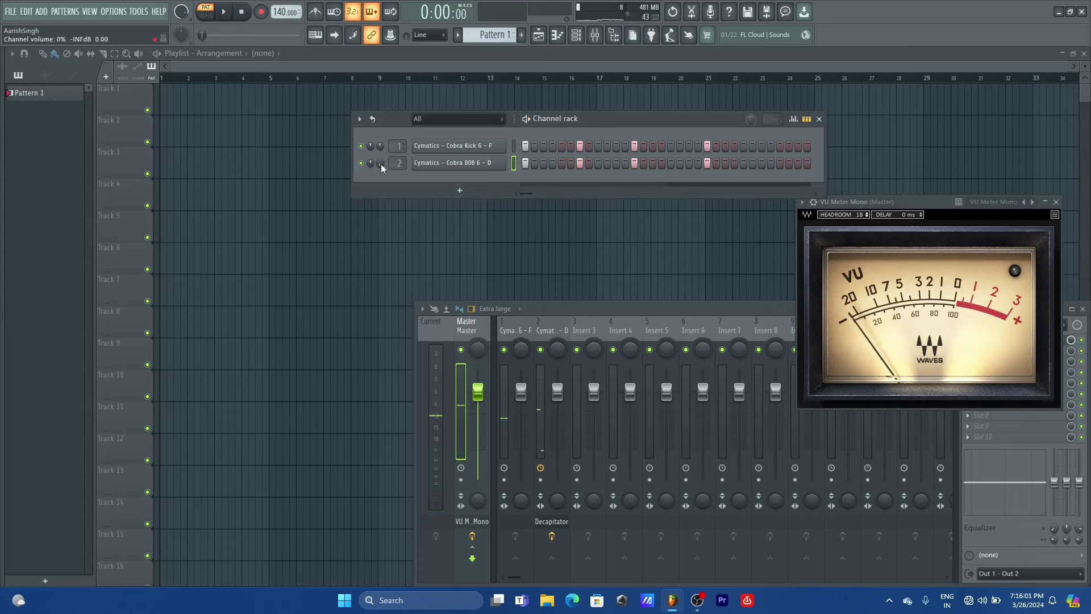
{"action": "left_click", "coordinate": [522, 336]}
{"action": "left_click", "coordinate": [543, 338]}
{"action": "left_click", "coordinate": [526, 337]}
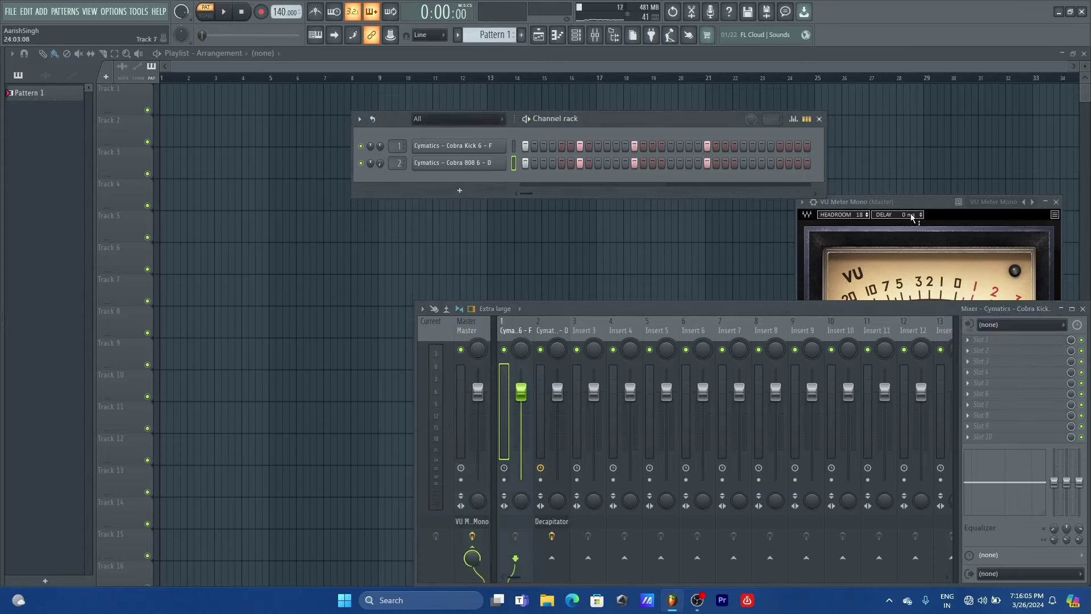
{"action": "left_click", "coordinate": [928, 205]}
{"action": "key", "text": "space"}
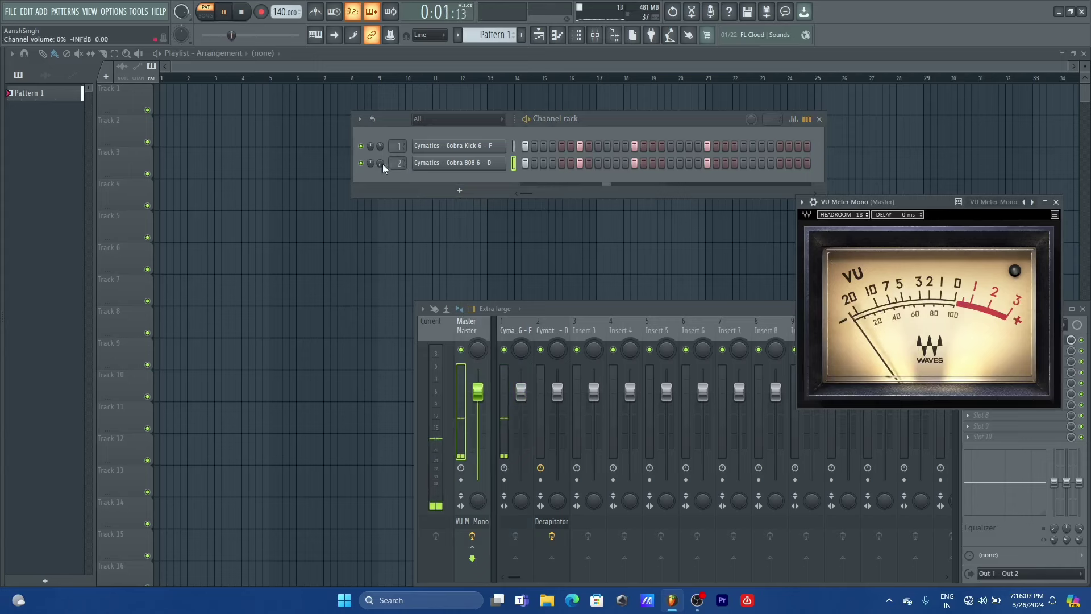
{"action": "key", "text": "space"}
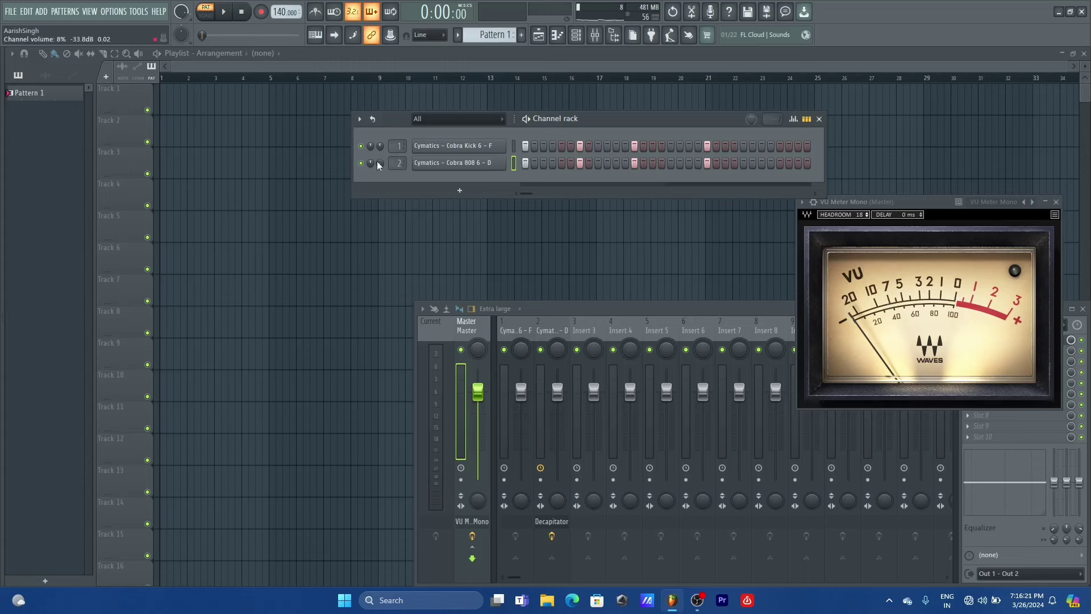
{"action": "key", "text": "space"}
{"action": "left_click_drag", "start_coordinate": [379, 164], "coordinate": [379, 152]}
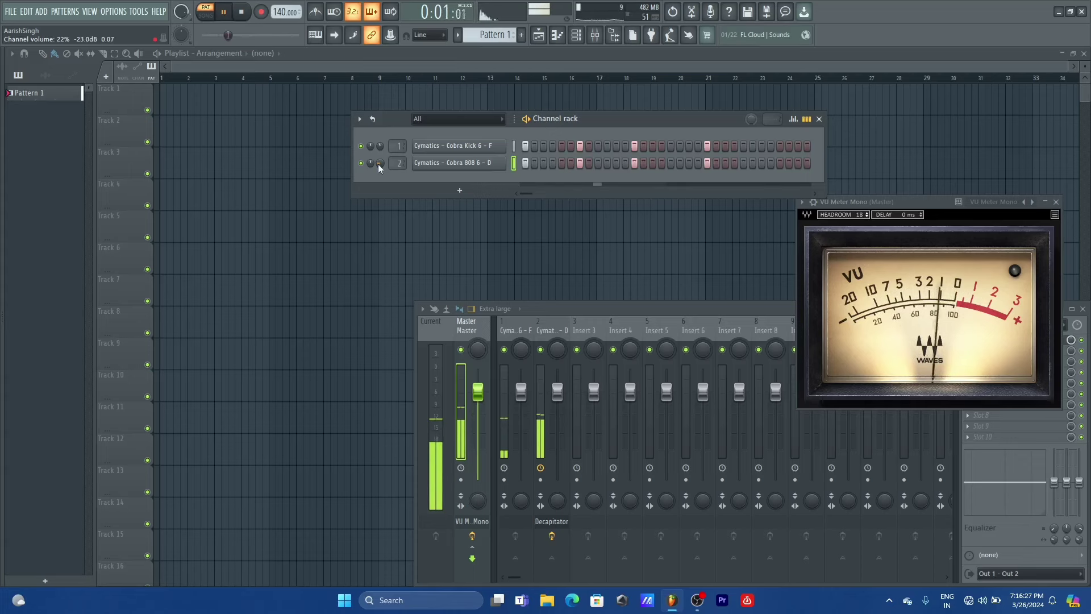
{"action": "key", "text": "space"}
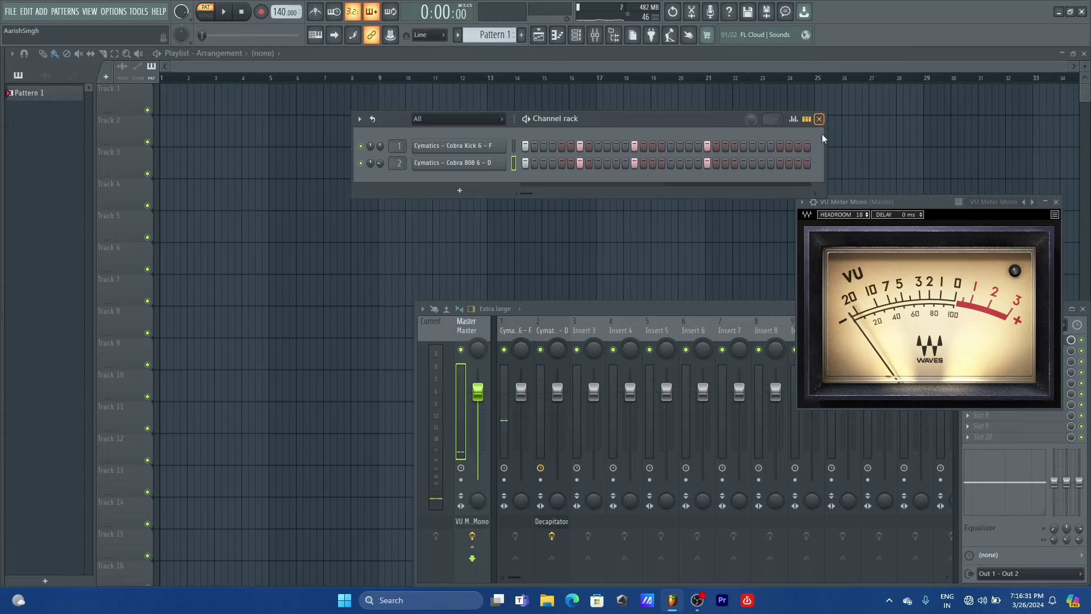
Step: Close VU Meter Mono and remove it from the master track
{"action": "left_click", "coordinate": [1056, 202]}
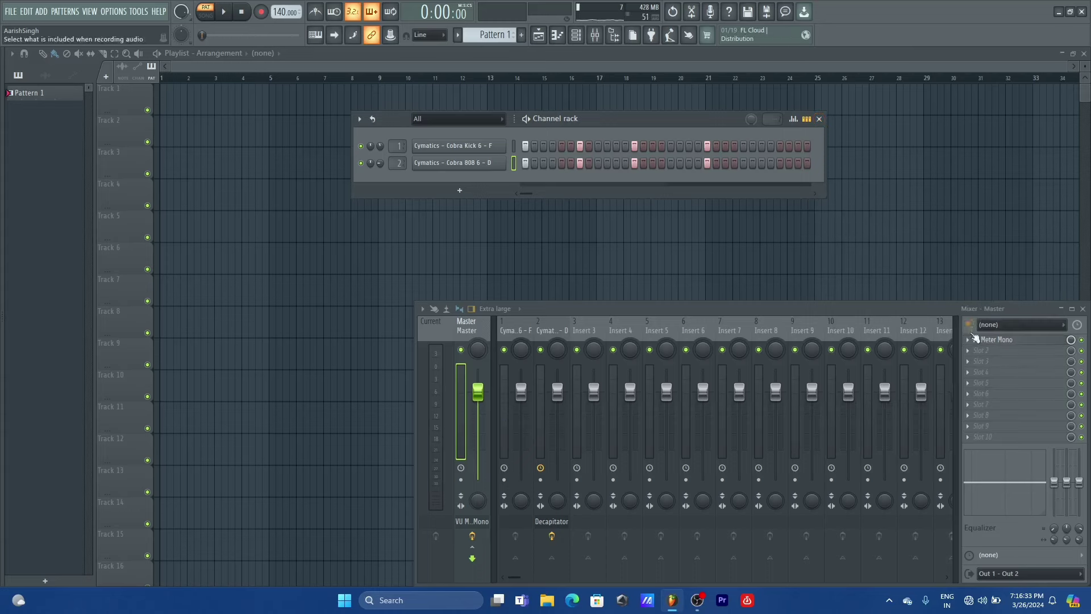
{"action": "left_click", "coordinate": [968, 340]}
{"action": "left_click", "coordinate": [987, 341]}
{"action": "left_click", "coordinate": [580, 327]}
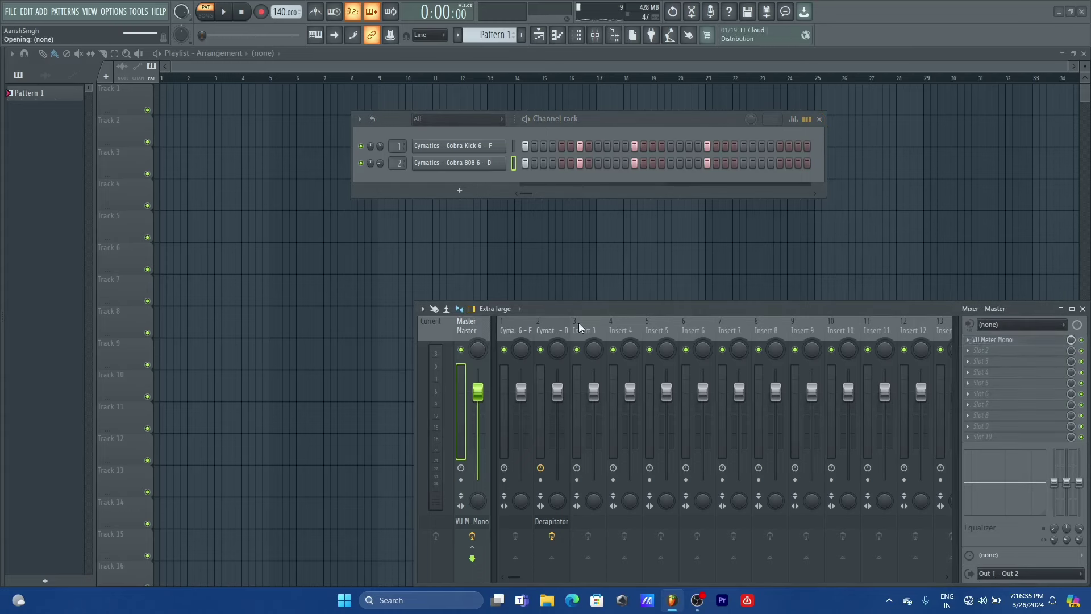
{"action": "left_click", "coordinate": [446, 68]}
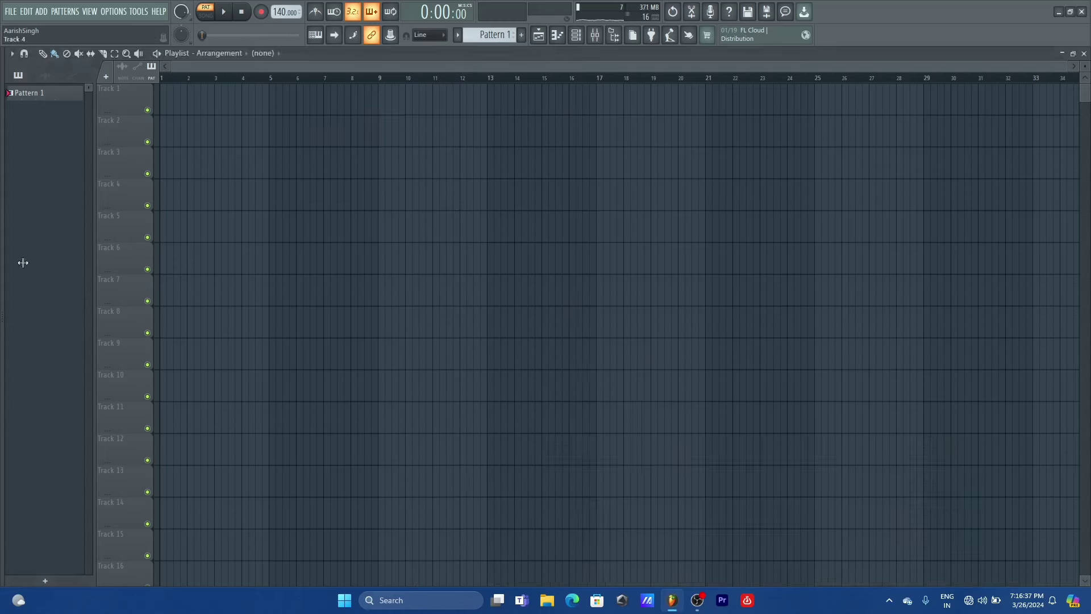
Step: Add Cobra Snare 9 - A from the Cobra pack's Chop Snares folder, place hits on steps 9 and 25, and play the pattern
{"action": "left_click", "coordinate": [3, 266]}
{"action": "left_click", "coordinate": [58, 353]}
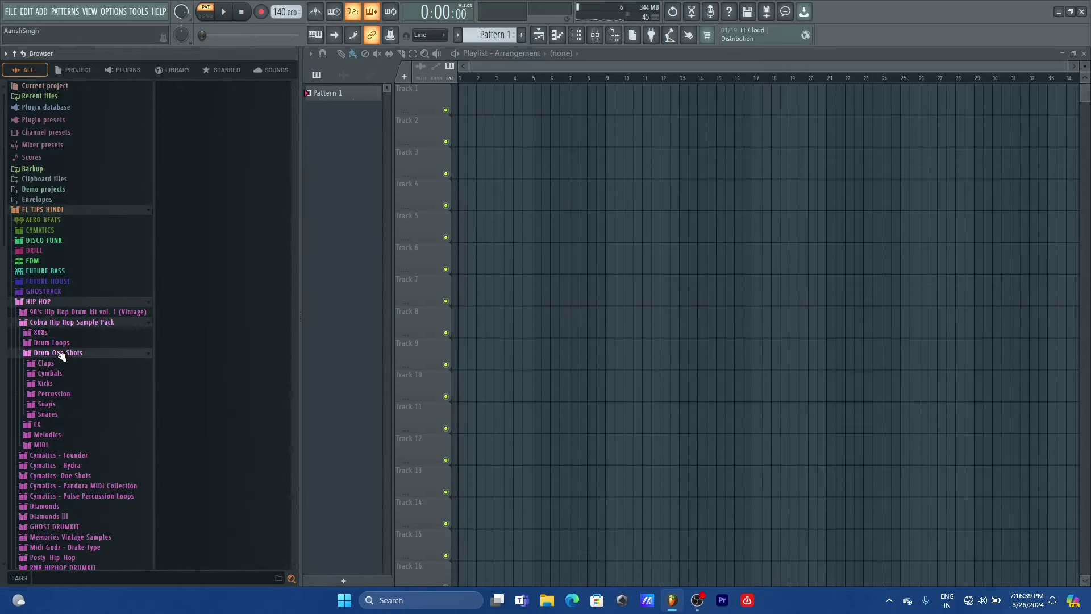
{"action": "left_click", "coordinate": [55, 395]}
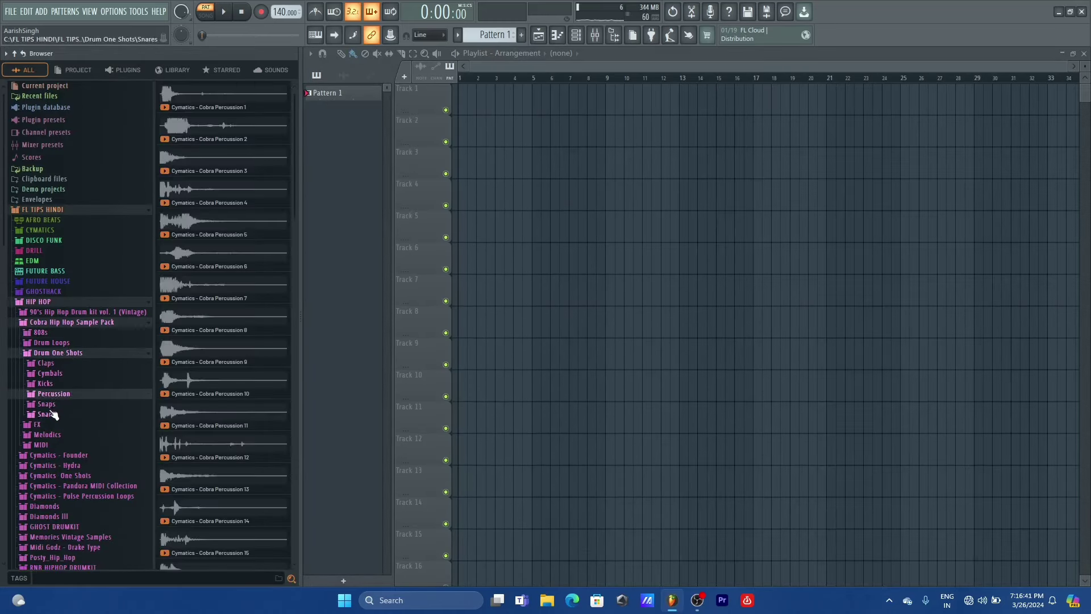
{"action": "left_click", "coordinate": [48, 414]}
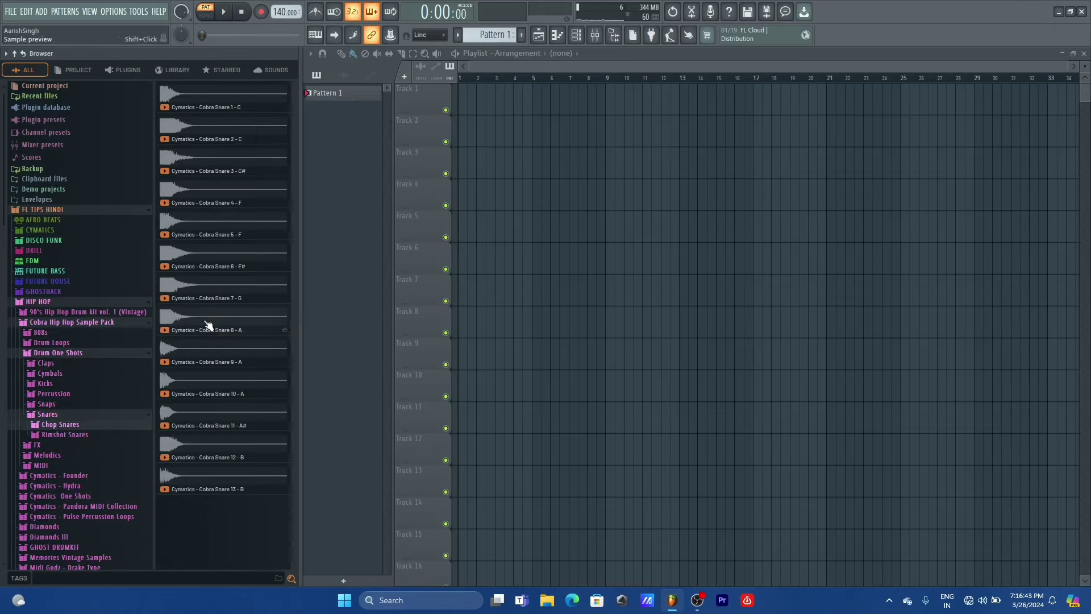
{"action": "left_click", "coordinate": [207, 325]}
{"action": "left_click", "coordinate": [575, 35]}
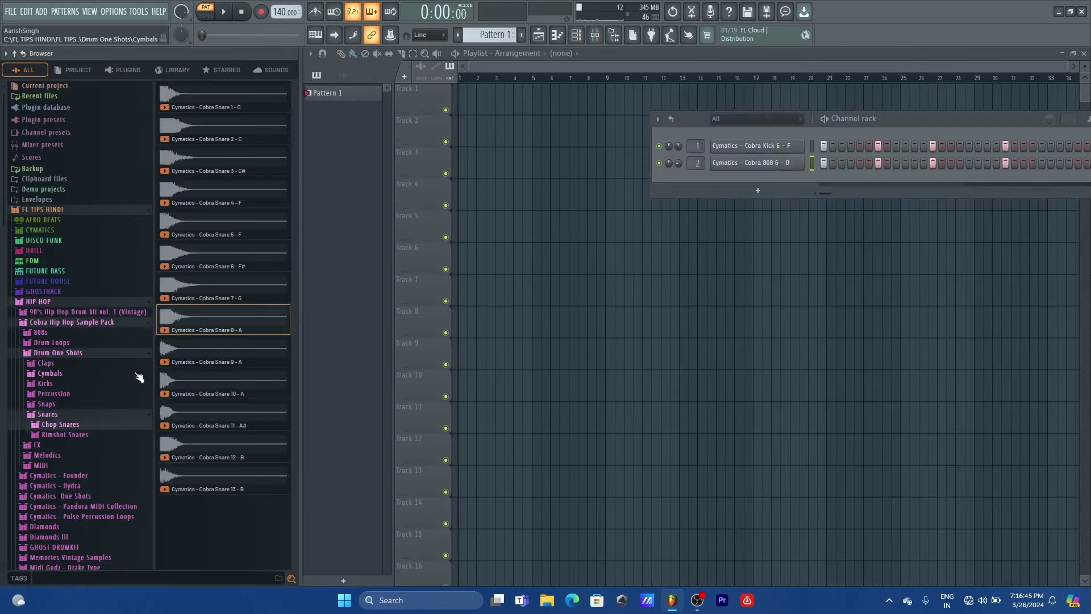
{"action": "left_click_drag", "start_coordinate": [219, 363], "coordinate": [584, 186]}
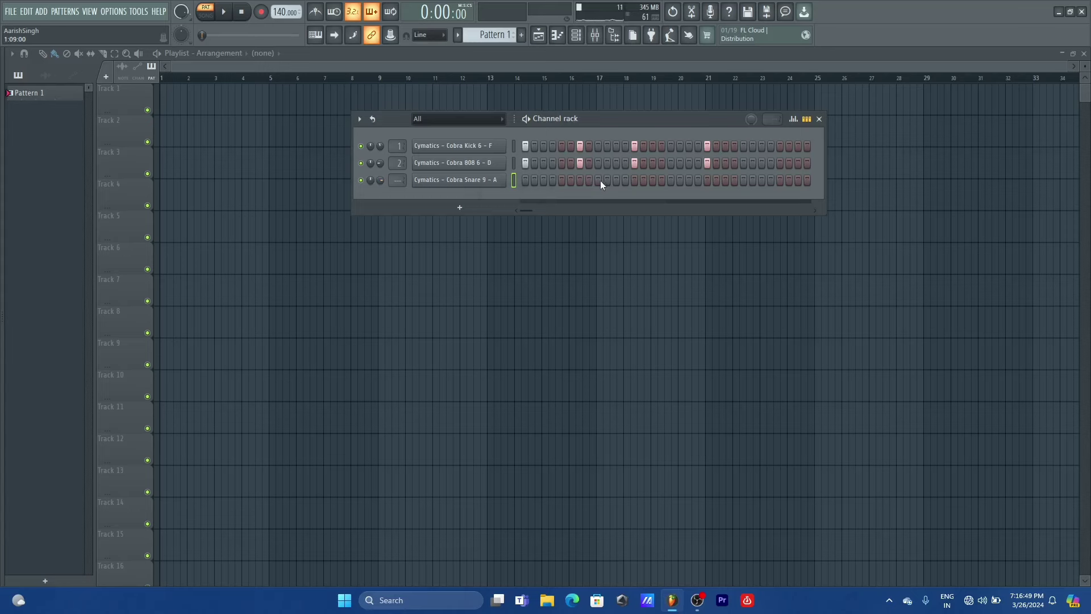
{"action": "key", "text": "space"}
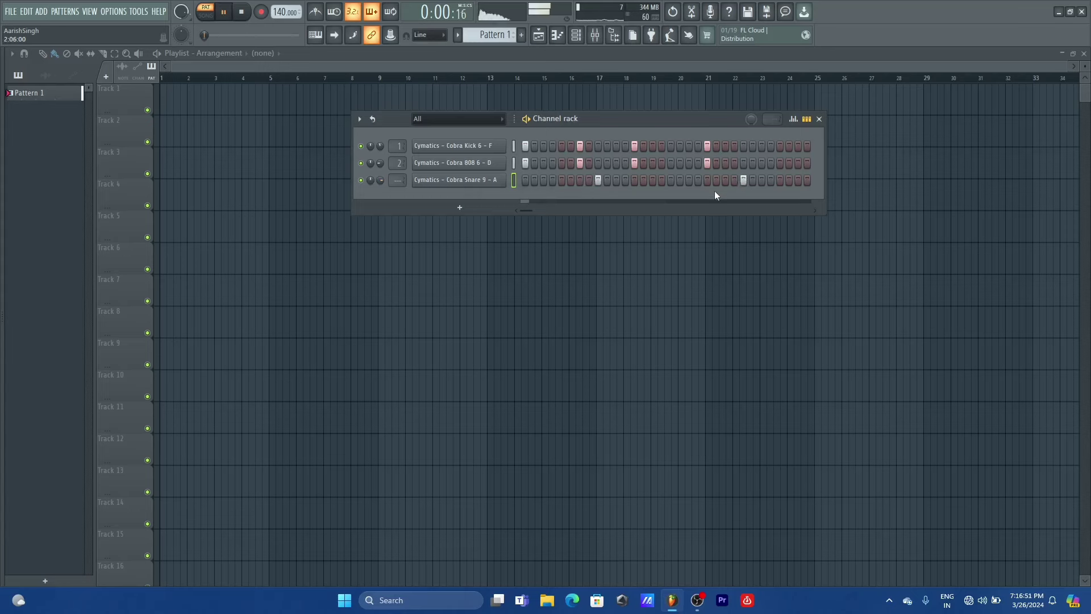
Step: Add Cobra Closed Hihat 8 from the Cobra pack's Cymbals folder as a new channel and fill it every 2 steps
{"action": "key", "text": "alt+F8"}
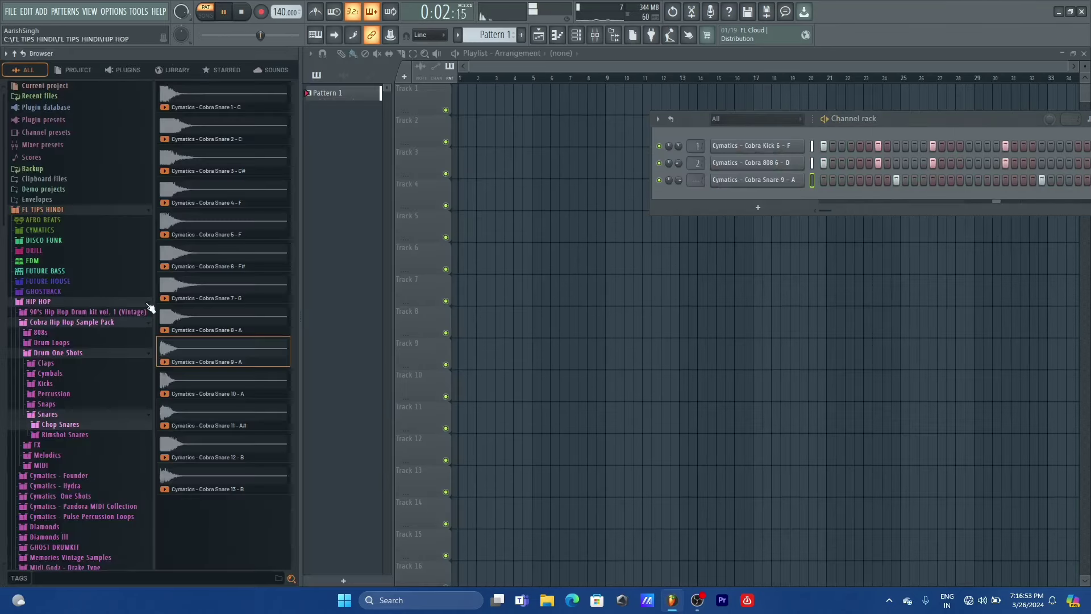
{"action": "key", "text": "space"}
{"action": "left_click", "coordinate": [50, 373]}
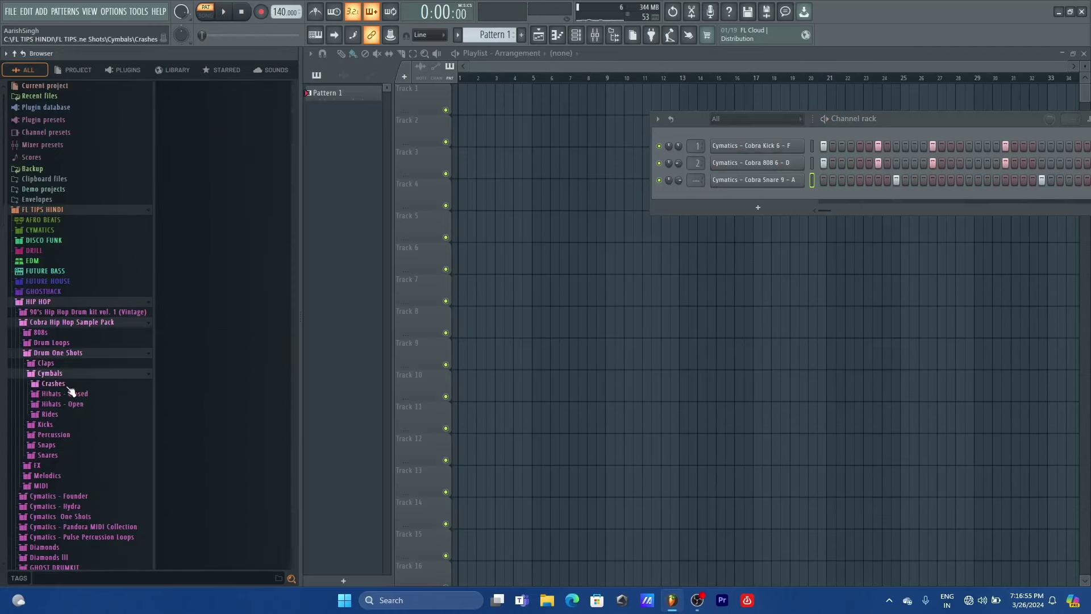
{"action": "left_click", "coordinate": [68, 393]}
{"action": "left_click", "coordinate": [193, 310]}
{"action": "left_click_drag", "start_coordinate": [193, 309], "coordinate": [483, 196]}
{"action": "right_click", "coordinate": [517, 200]}
{"action": "mouse_move", "coordinate": [610, 246]}
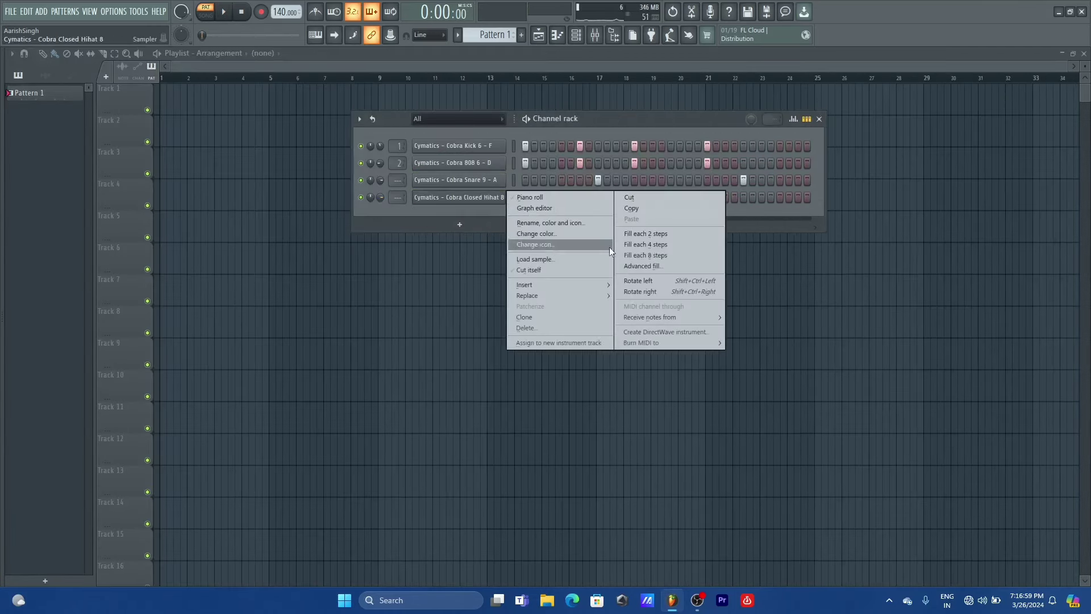
{"action": "left_click", "coordinate": [640, 237]}
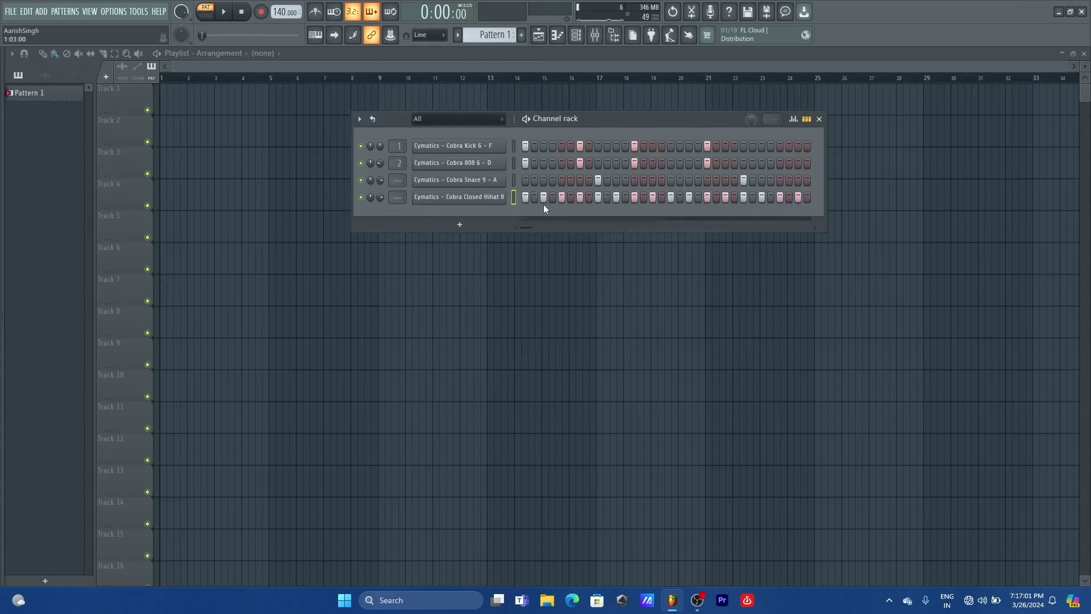
Step: Play the pattern with kick, 808, snare and hi-hat together, and reopen the mixer
{"action": "key", "text": "space"}
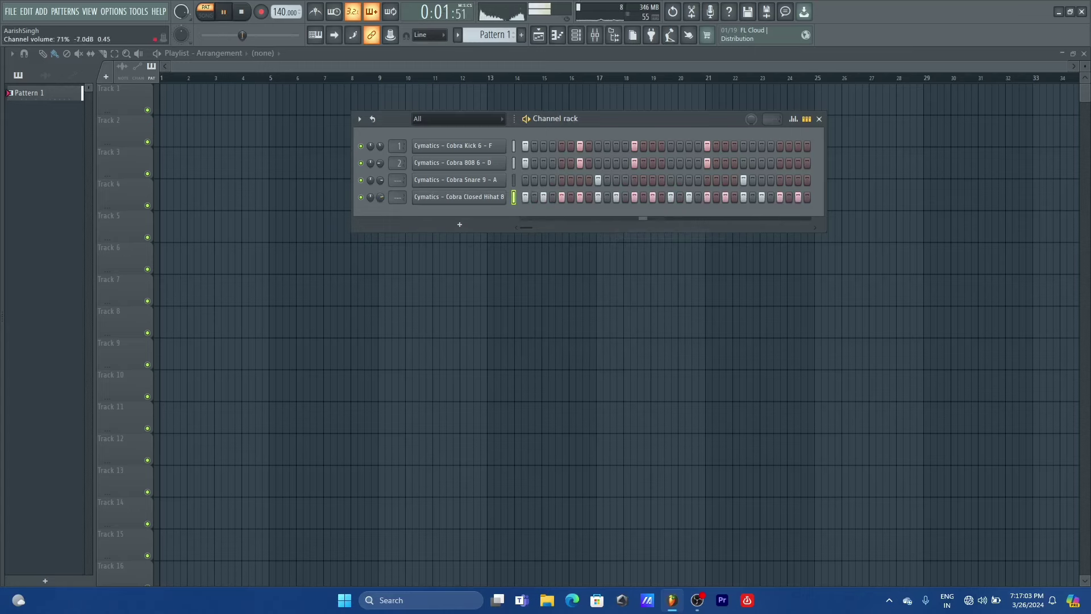
{"action": "key", "text": "space"}
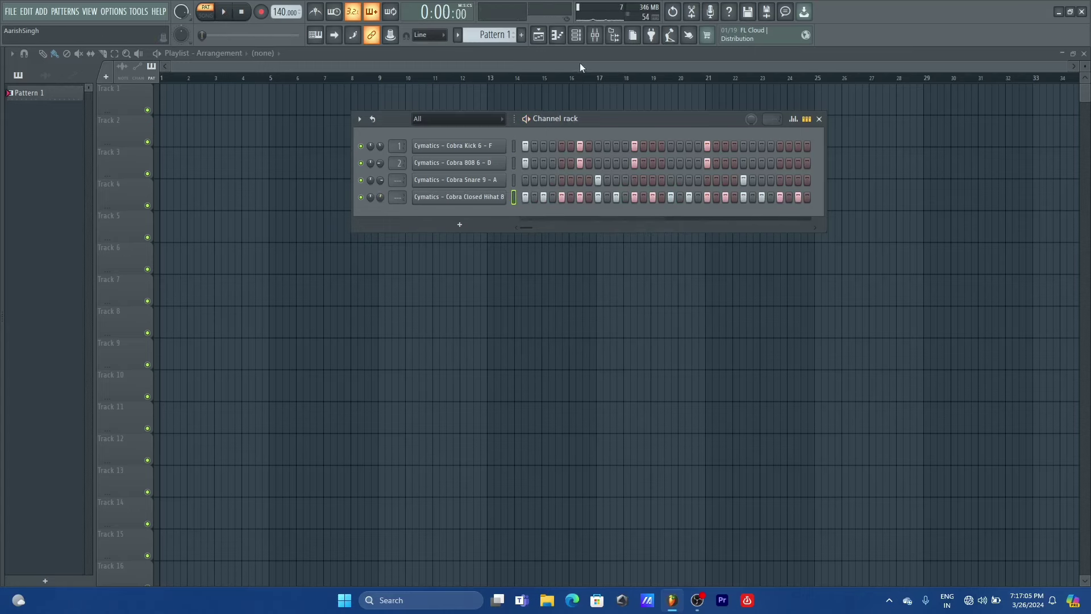
{"action": "left_click", "coordinate": [595, 35]}
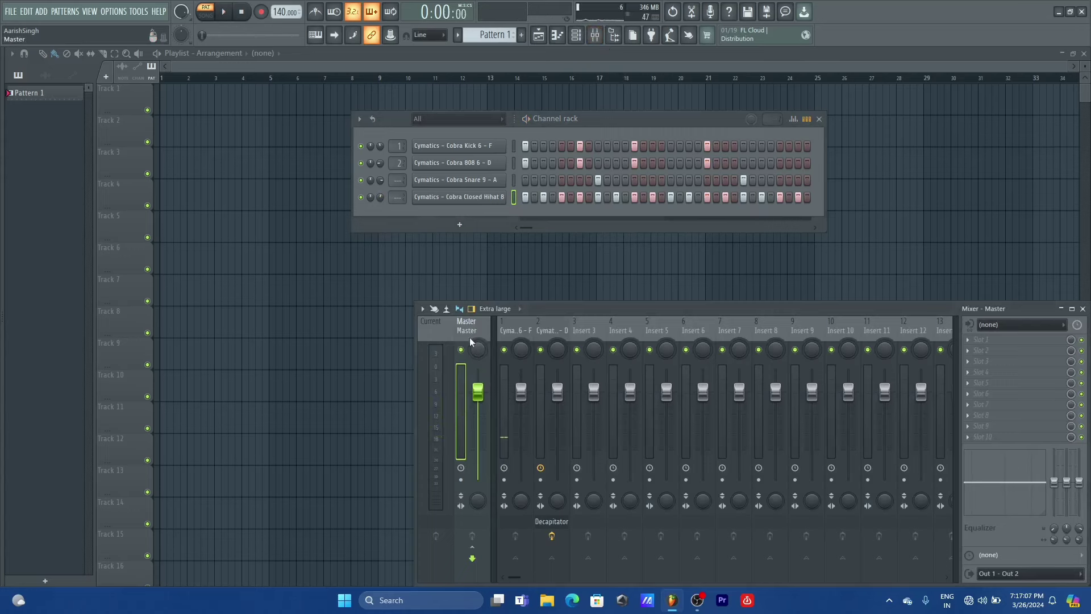